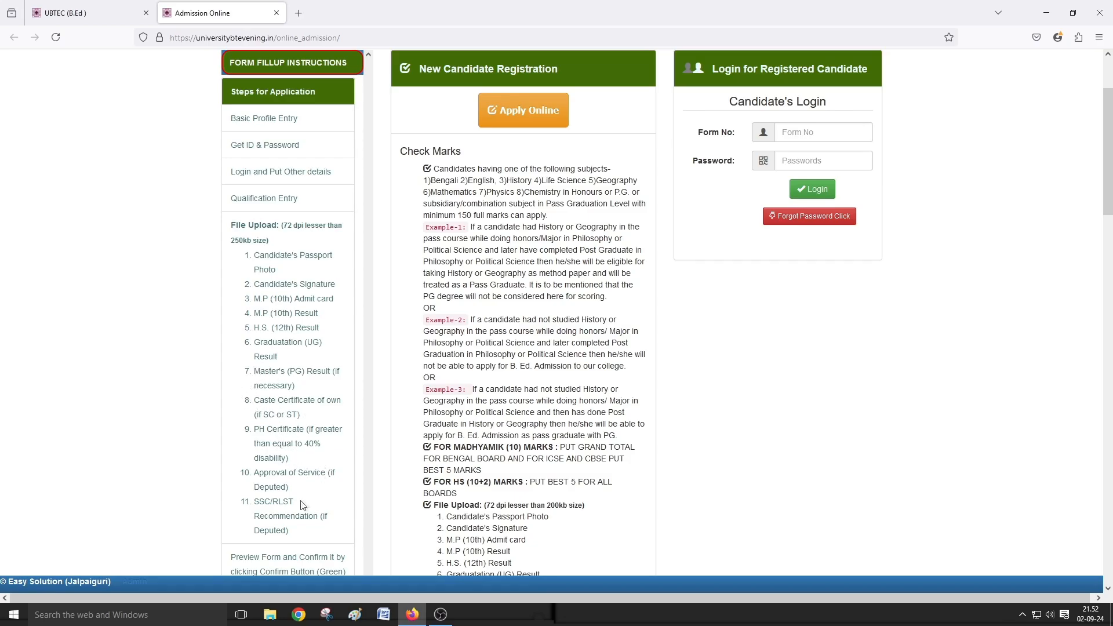
- Review the admission fees details on the portal
scroll(302, 489, down, 3)
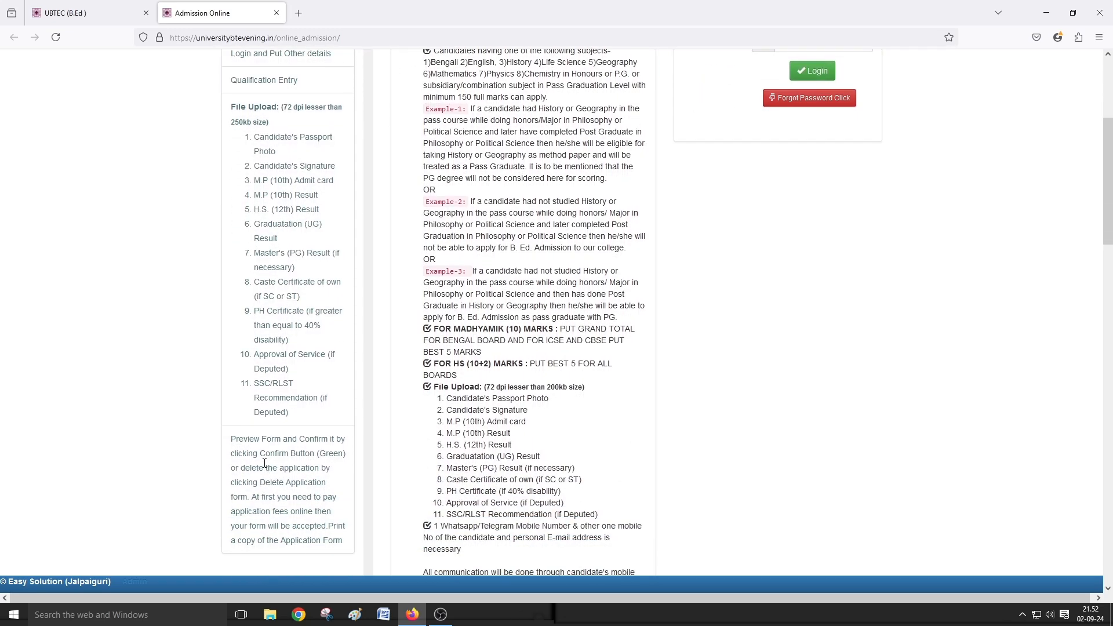
scroll(273, 363, down, 3)
click(272, 362)
scroll(259, 368, up, 10)
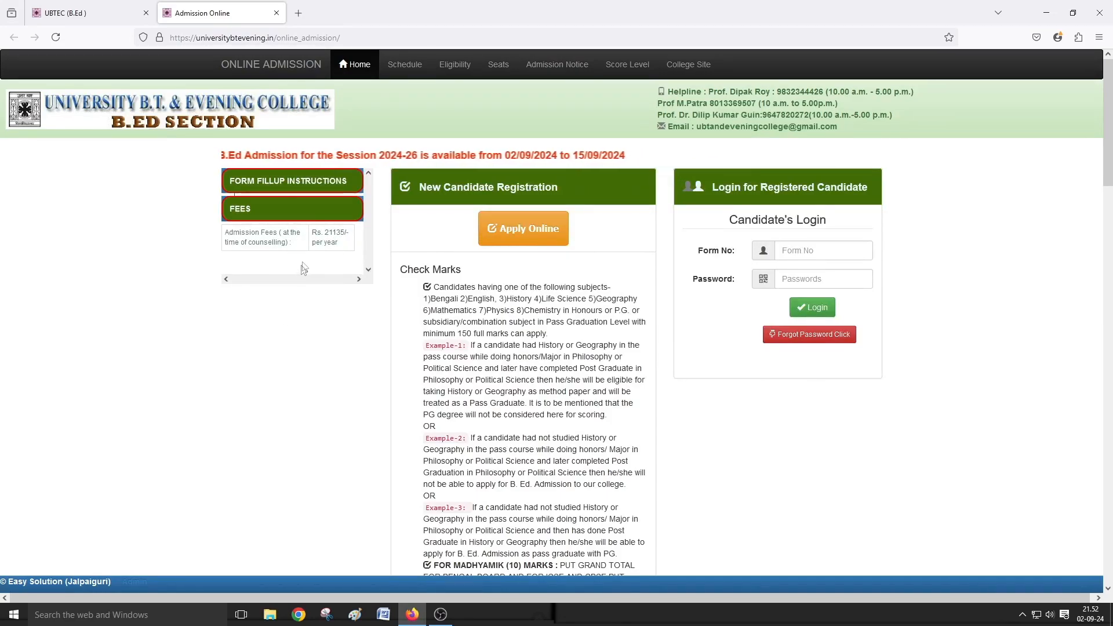
- Read the form fill-up instructions and start a new candidate application
click(281, 184)
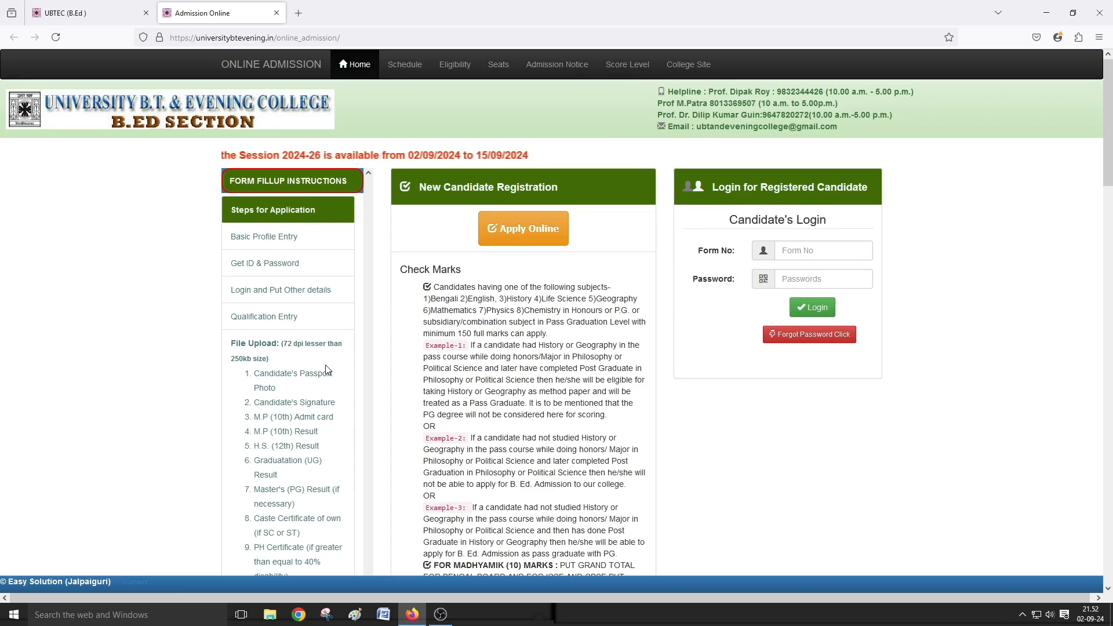
scroll(328, 370, down, 1)
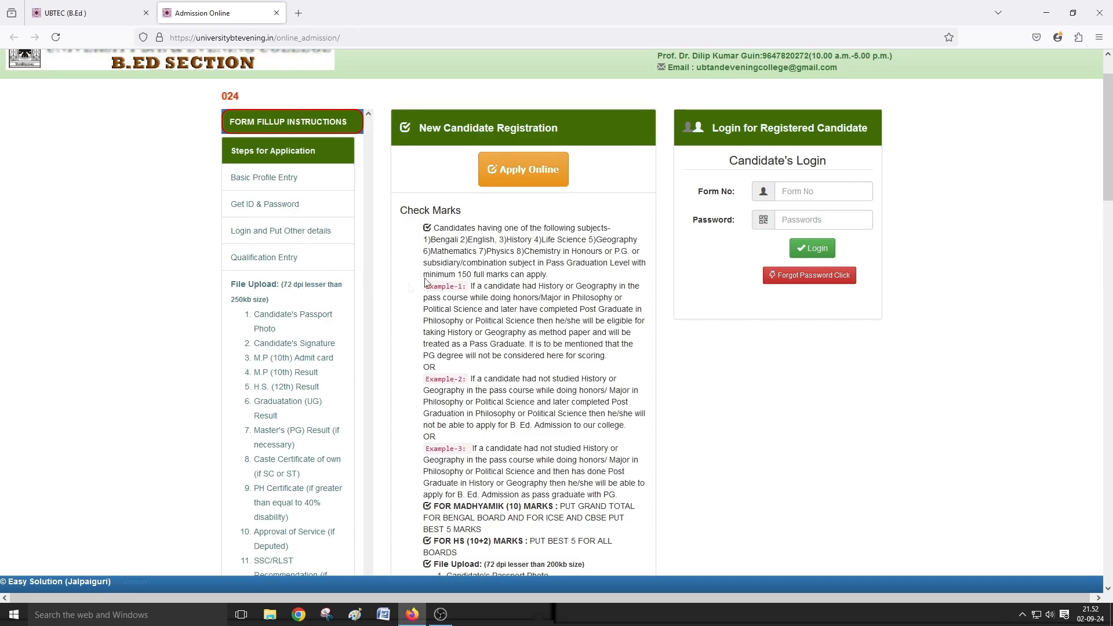
click(544, 178)
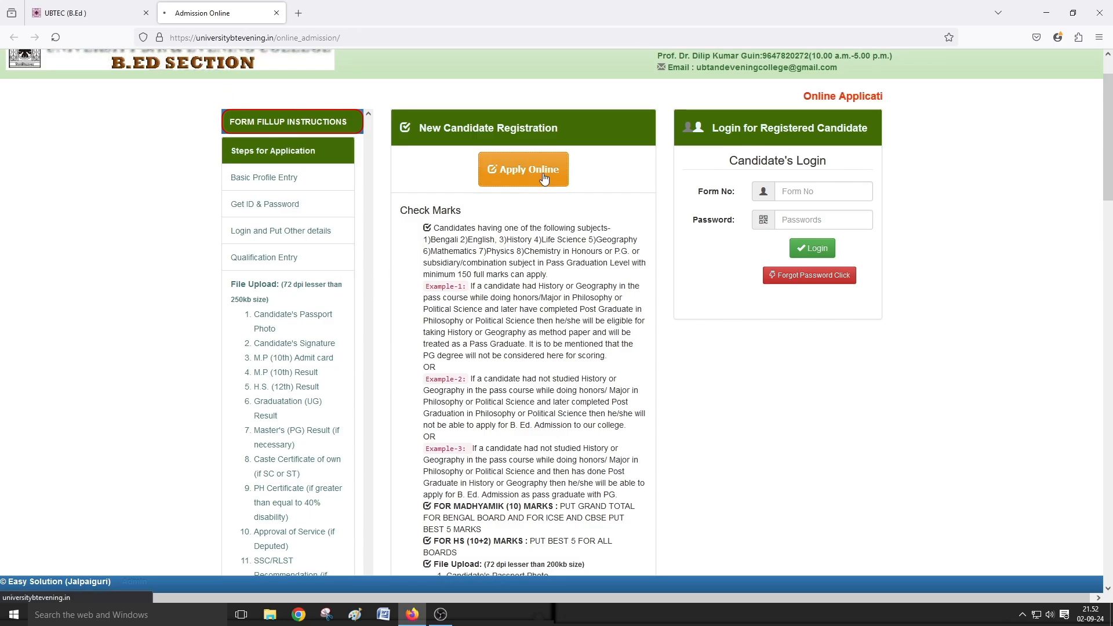
- Enter the candidate's name and keep General as the quota
click(595, 186)
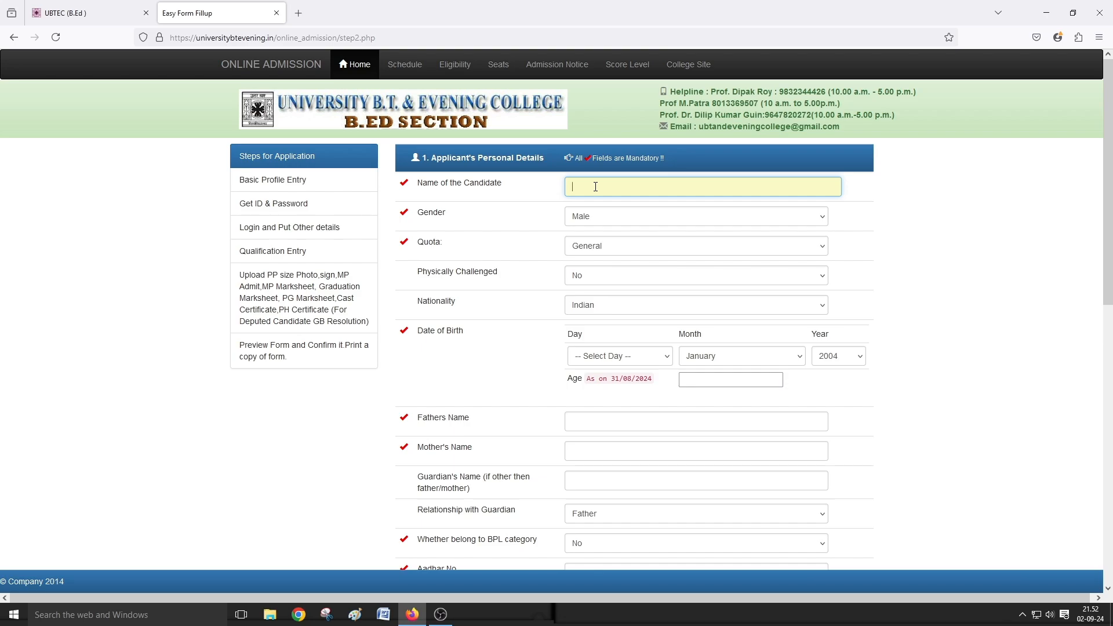
text(LIGHT YAGAMI)
click(602, 249)
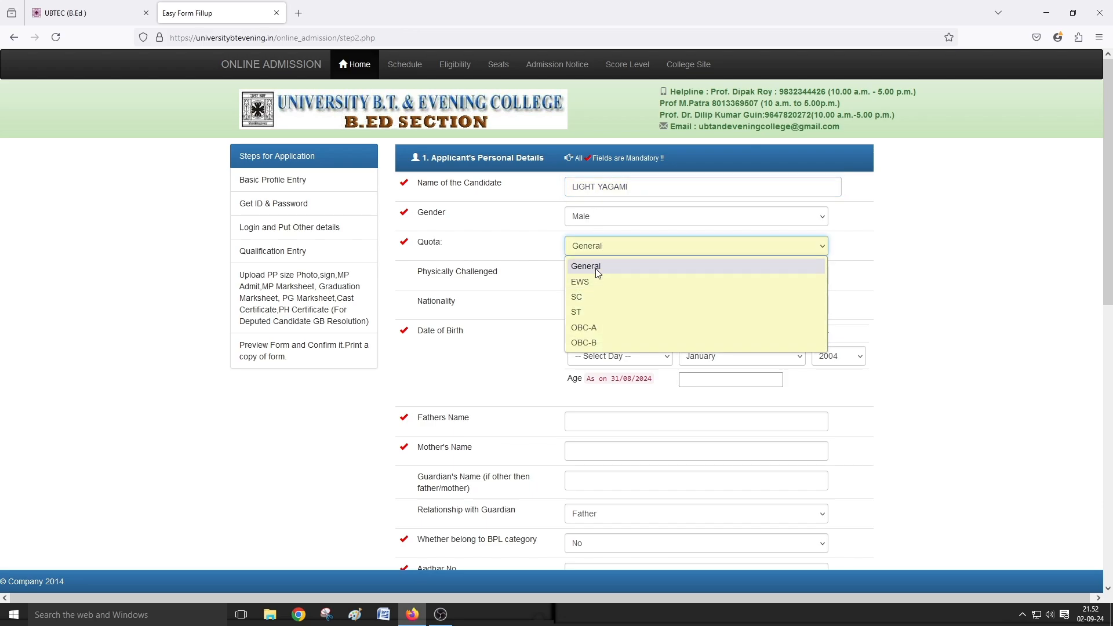
click(590, 272)
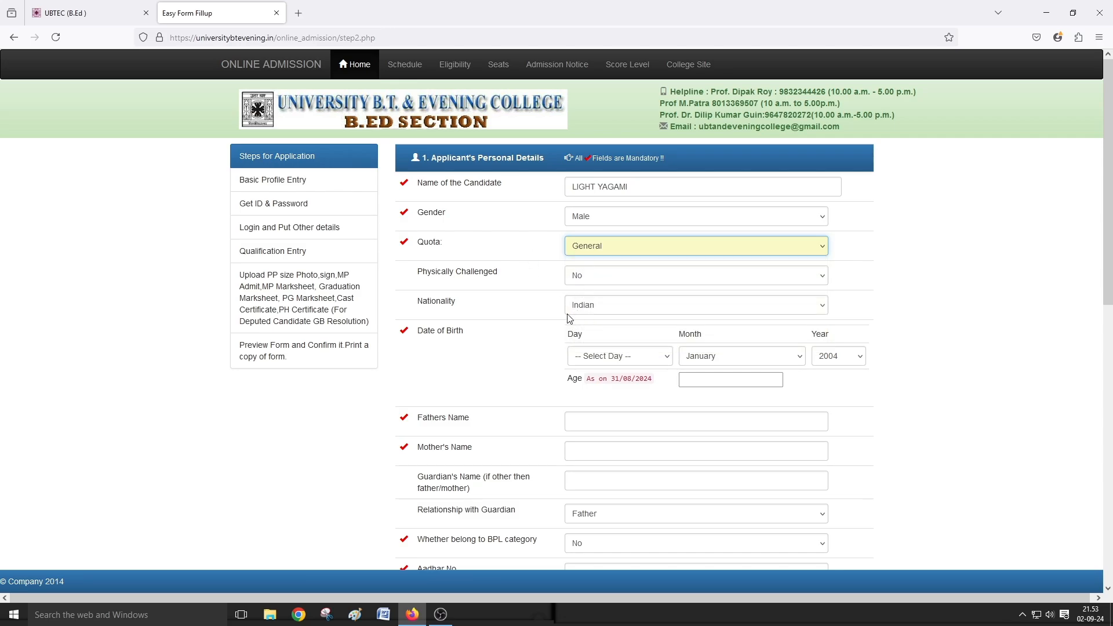
- Set the birth day to 07 and the birth year to 1999
click(601, 360)
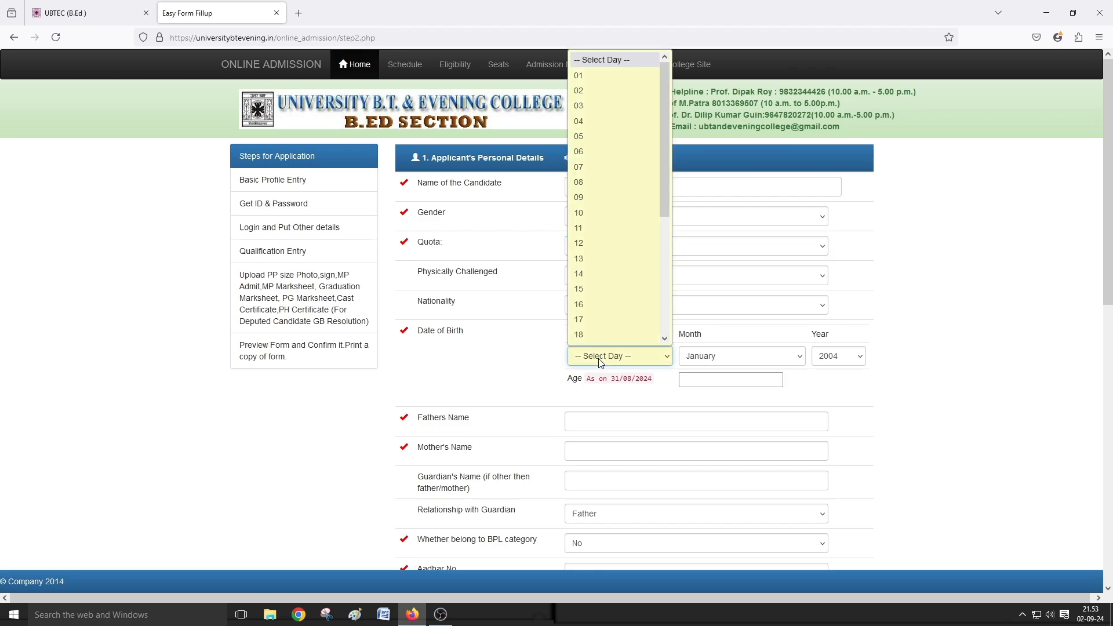
scroll(590, 314, down, 3)
scroll(590, 317, up, 4)
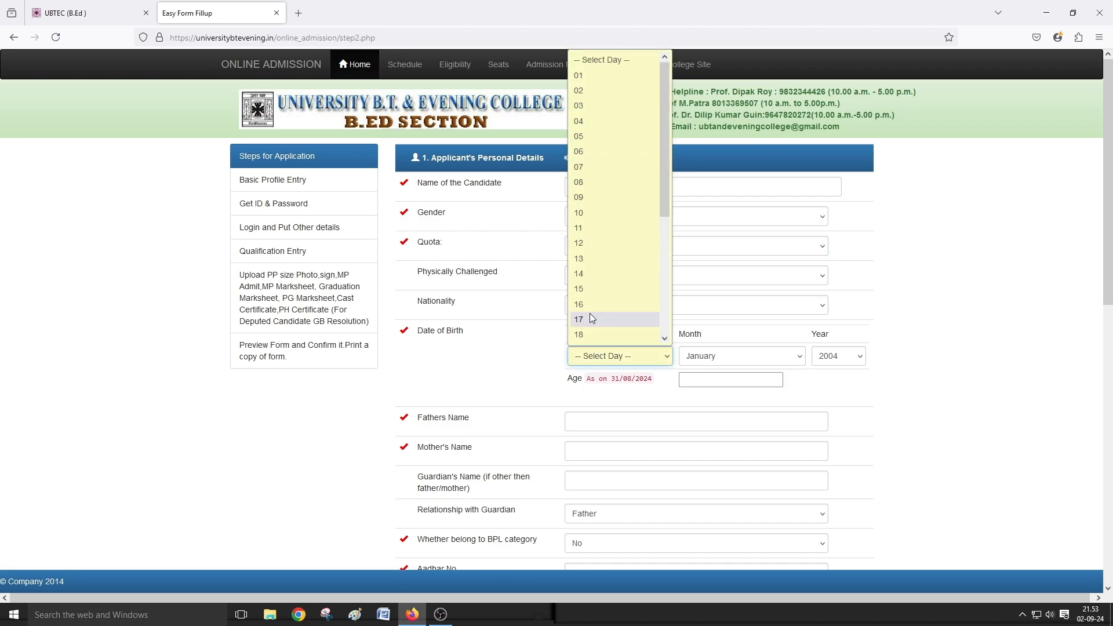
click(597, 167)
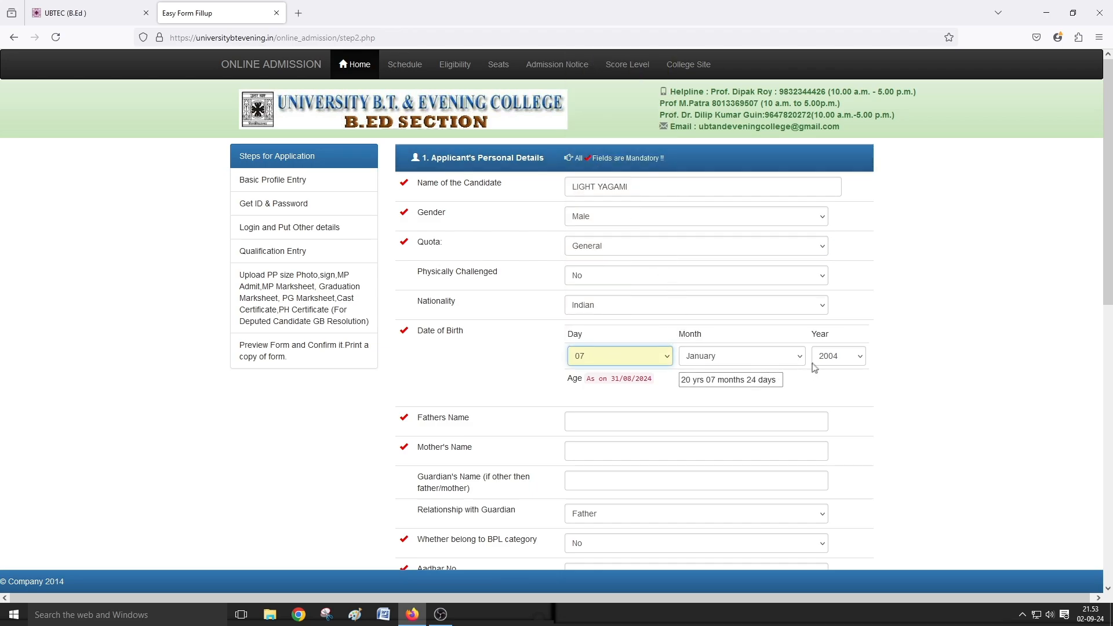
click(834, 356)
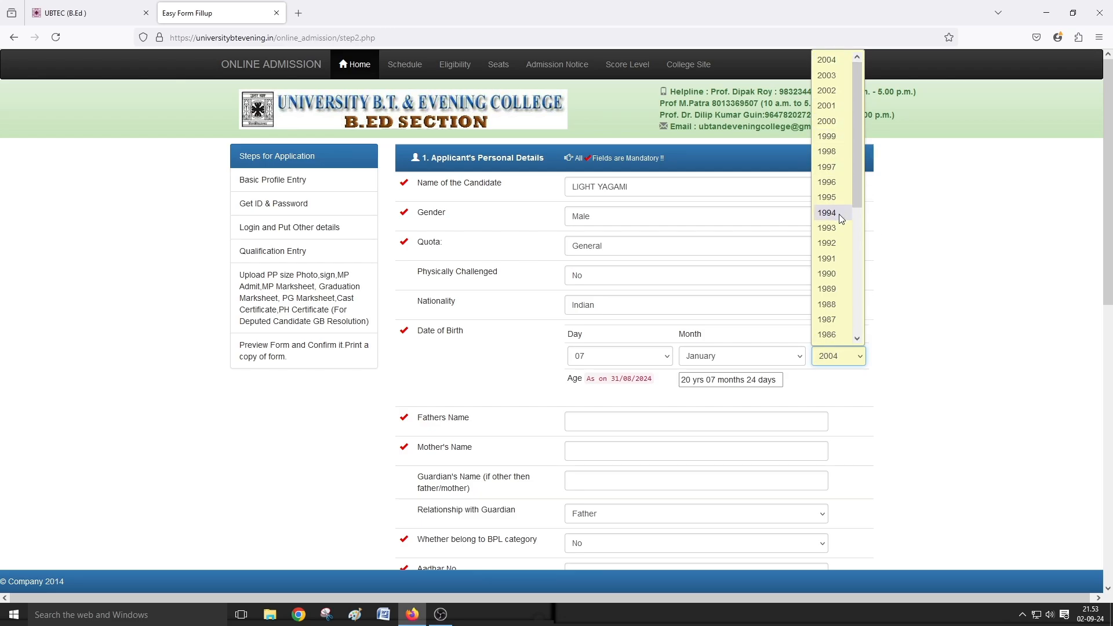
click(840, 140)
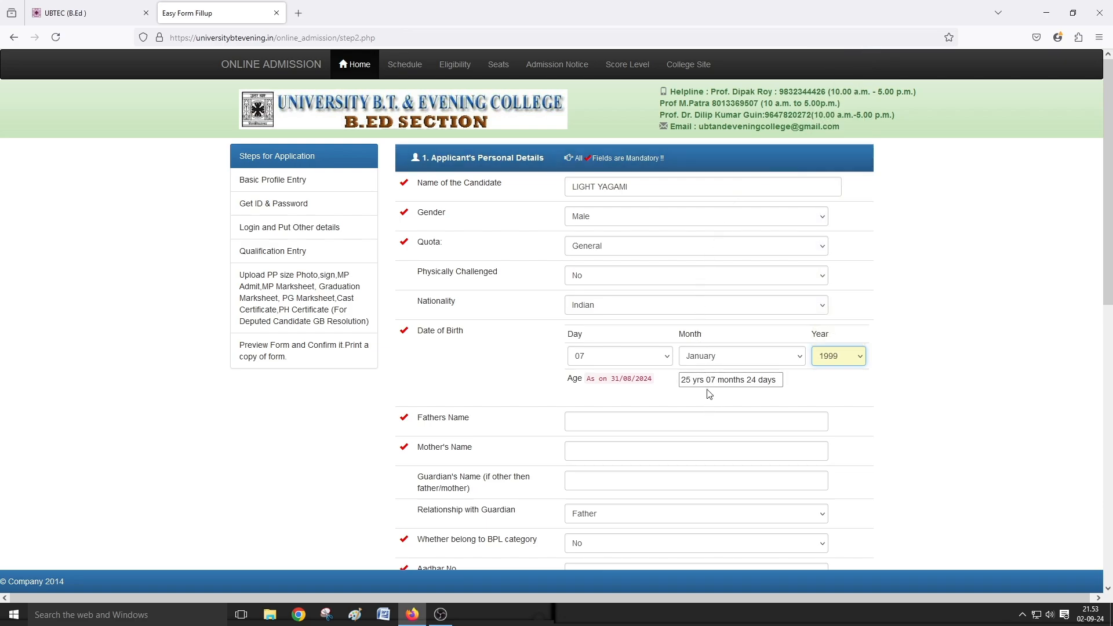
- Enter ABCD as the father's name and ABC as the mother's name
scroll(661, 405, down, 2)
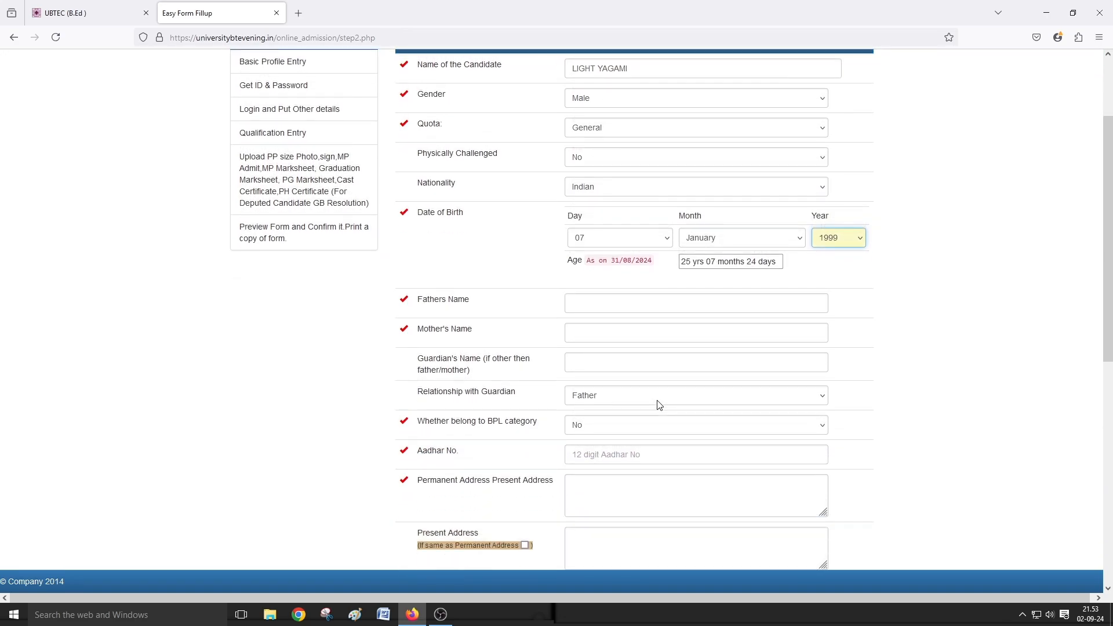
click(609, 308)
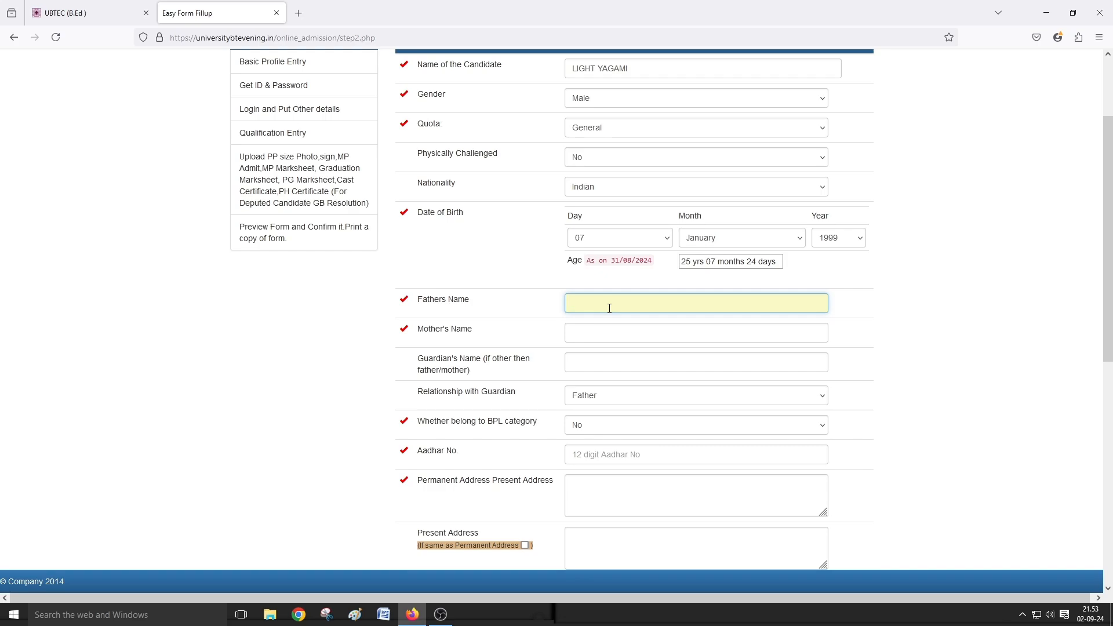
text(ABCD)
click(599, 333)
text(ABC)
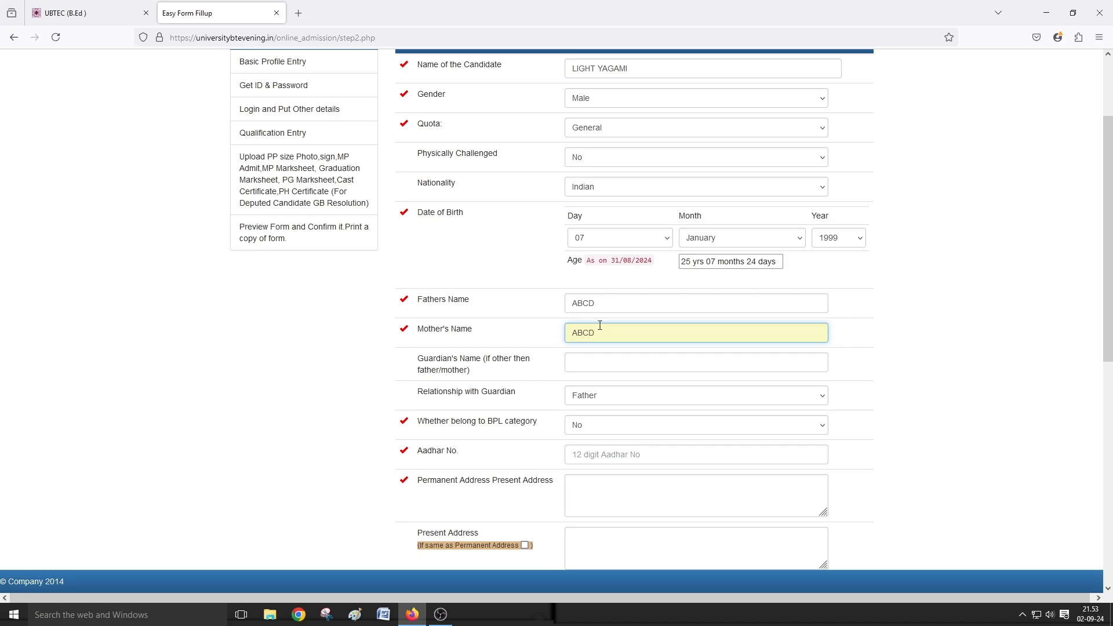
- Enter ABC as the guardian's name, keeping Father as the guardian relationship
click(590, 366)
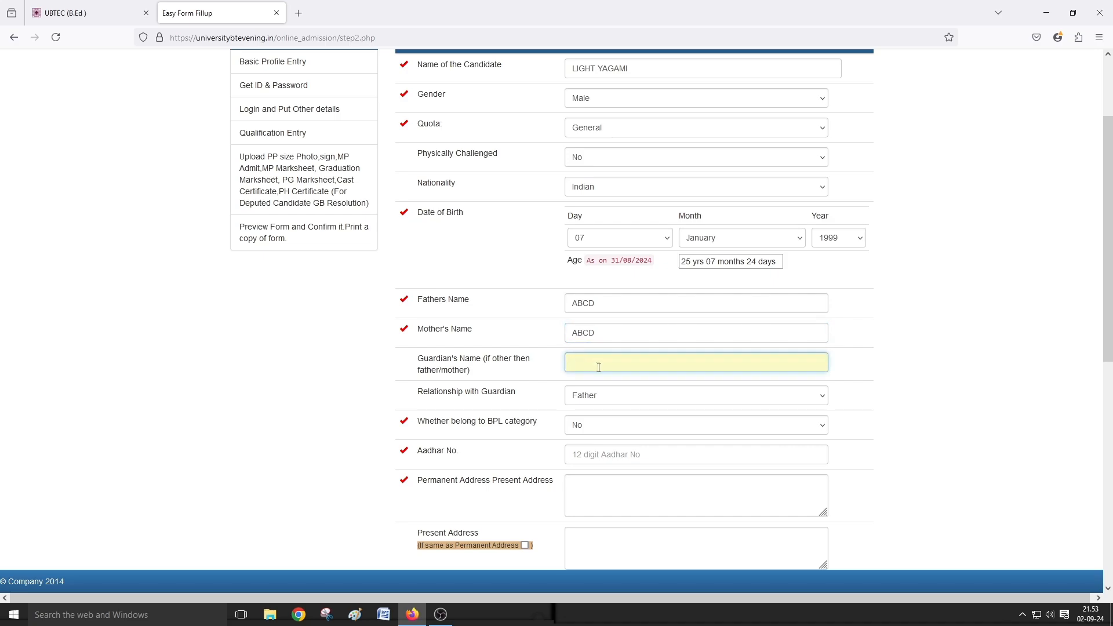
click(595, 397)
click(596, 400)
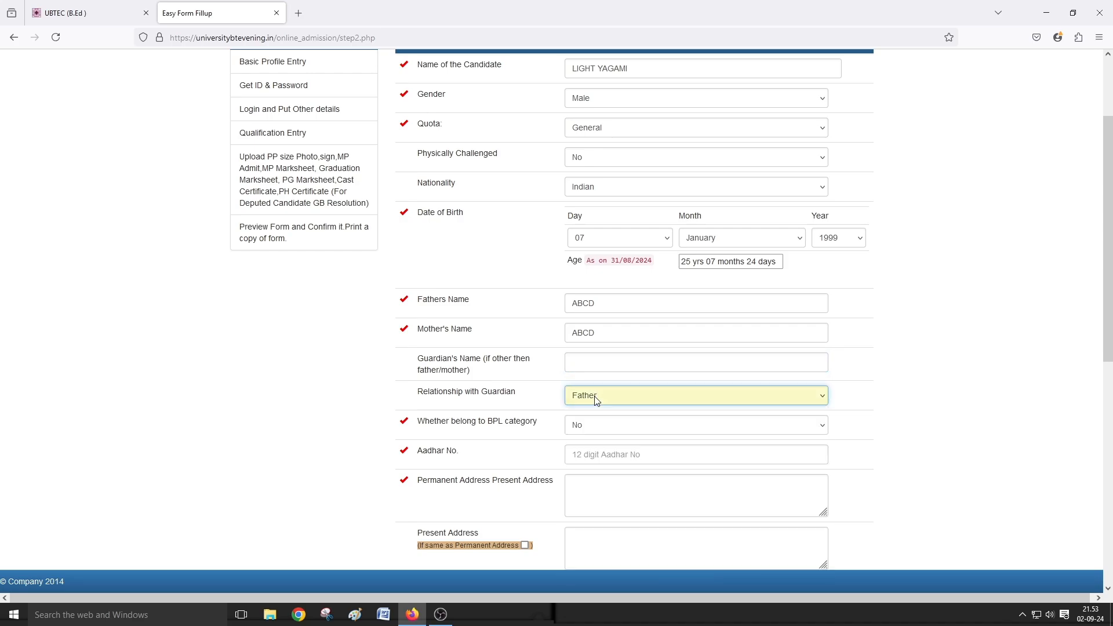
click(593, 363)
text(ABCD)
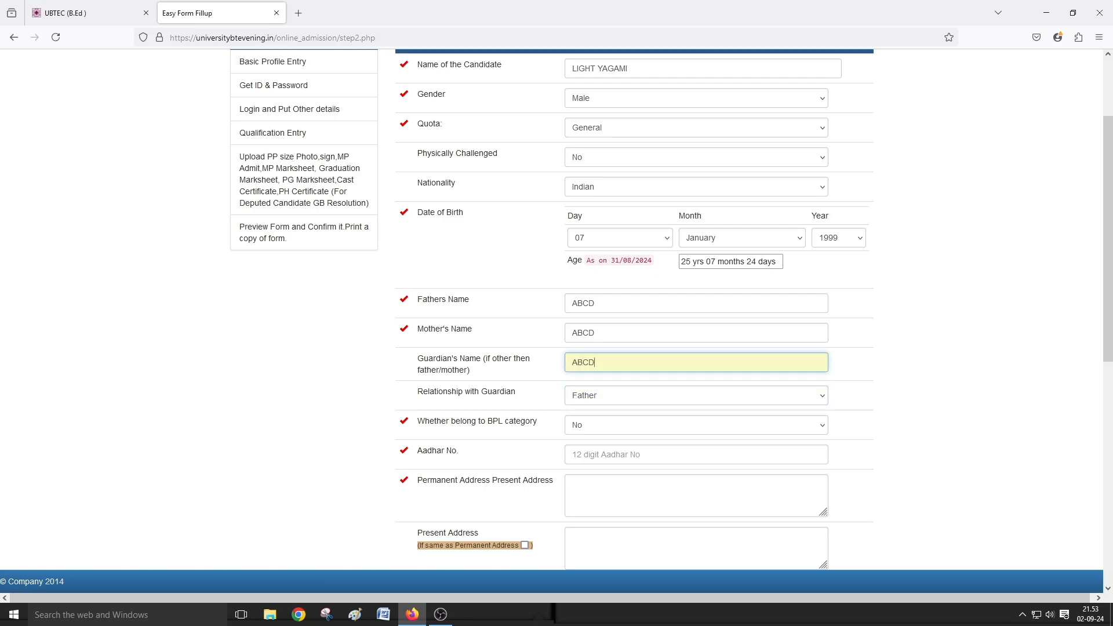
scroll(557, 400, down, 1)
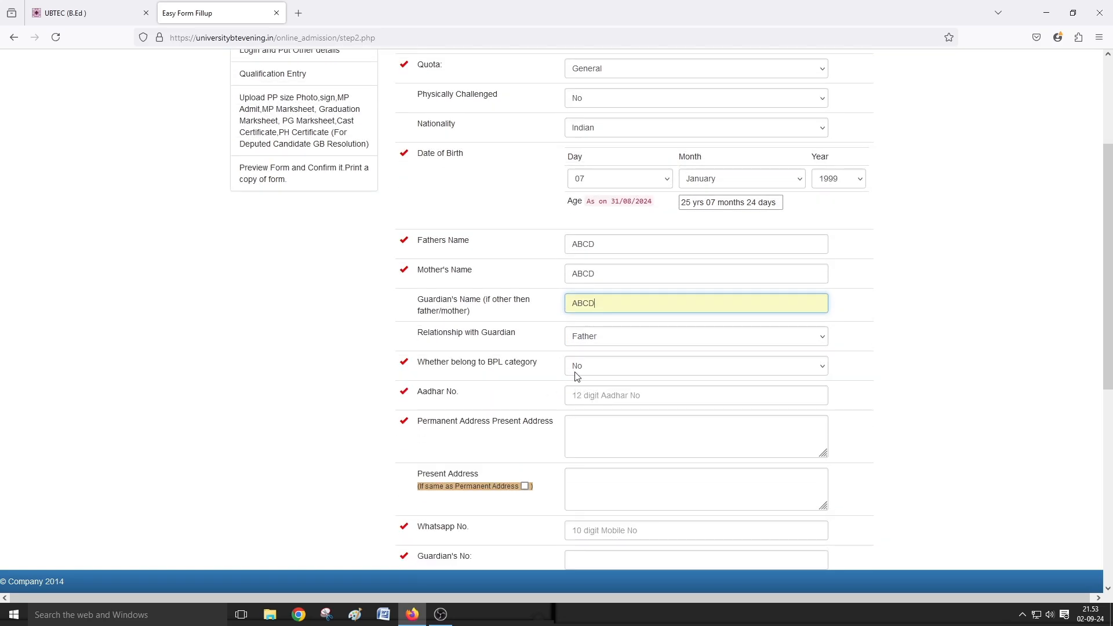
click(589, 399)
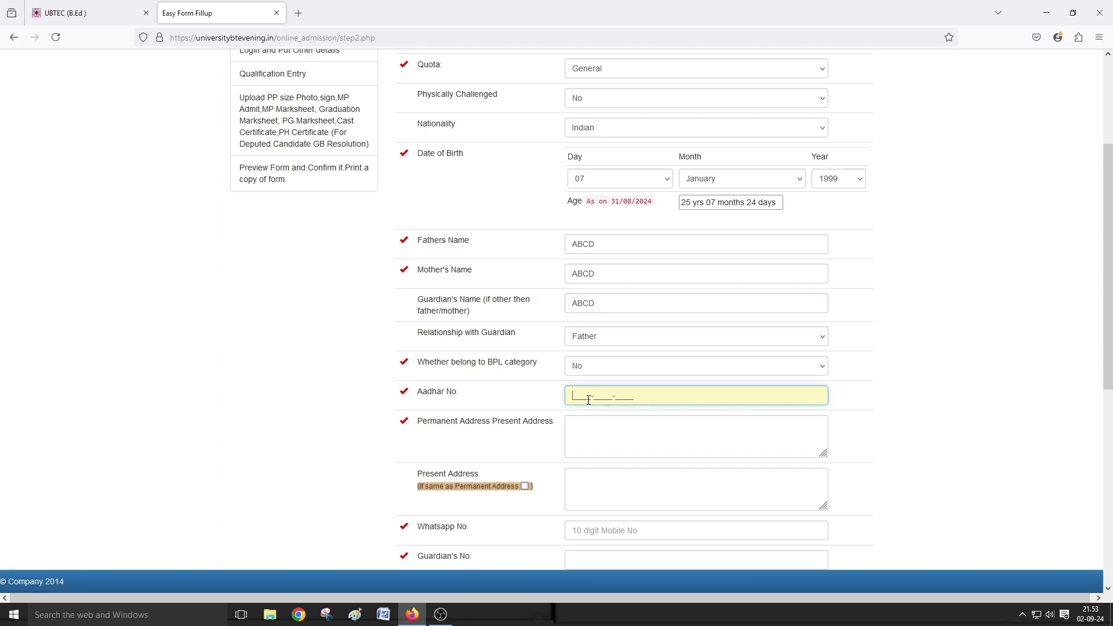
- Type the candidate's Aadhar number, then clear the mistyped entry and retype it
click(896, 388)
click(588, 431)
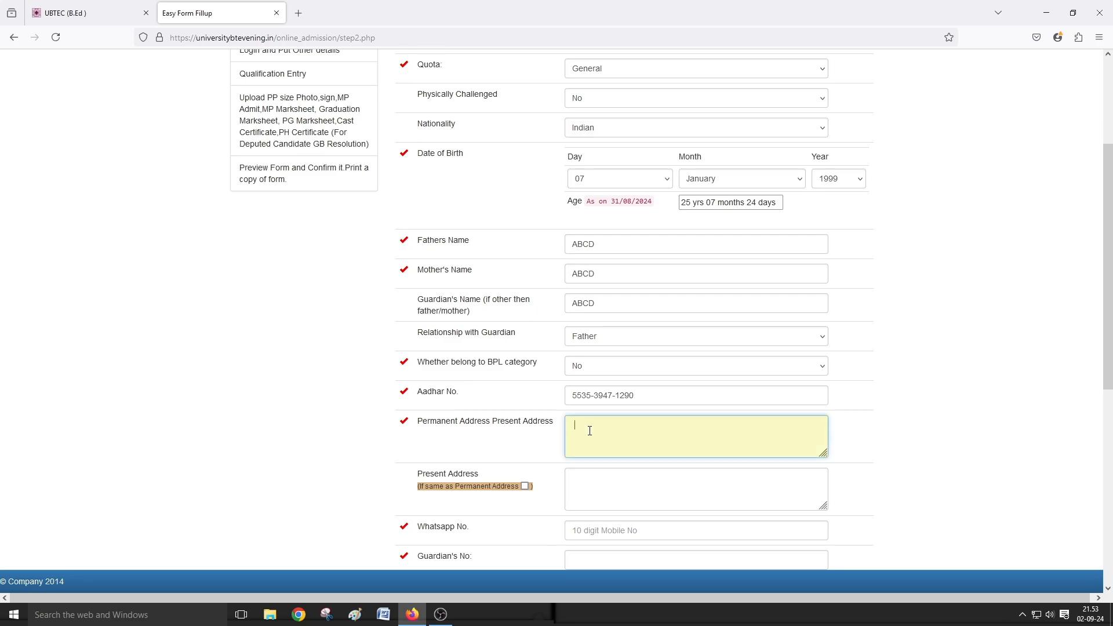
triple_click(637, 401)
key(BackSpace)
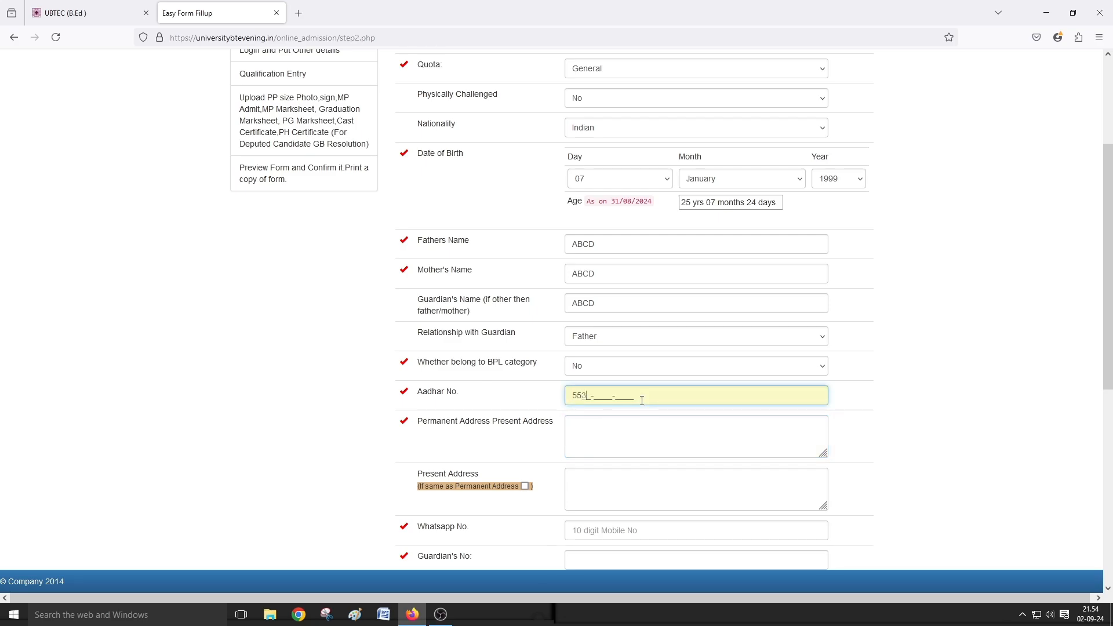
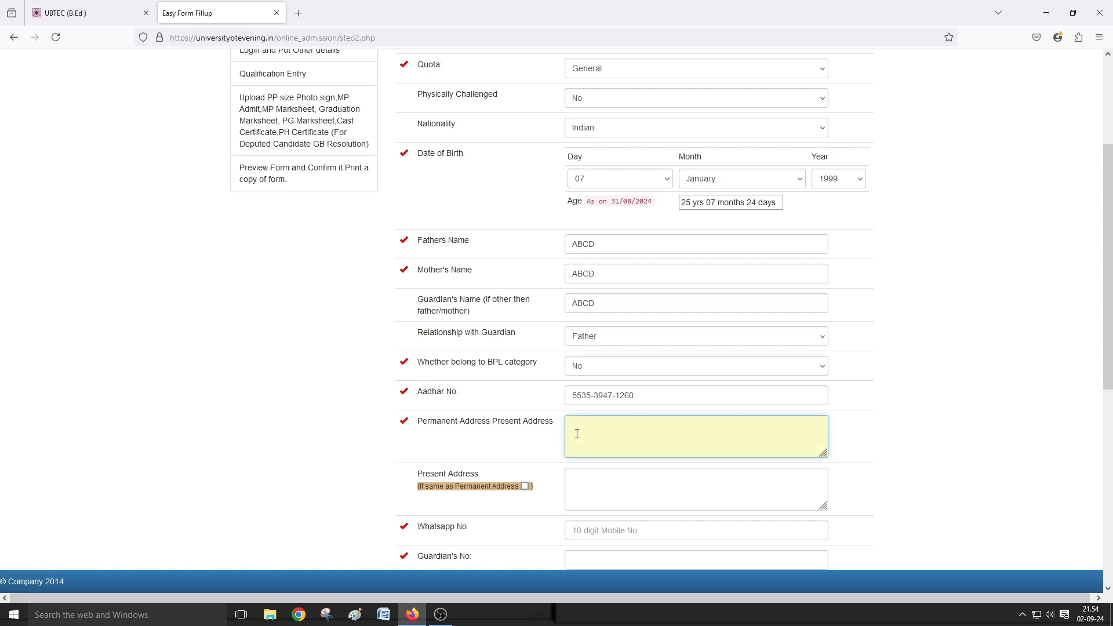
text(ABCD)
- Mark the present address as the same as the permanent address
scroll(597, 436, down, 1)
click(586, 365)
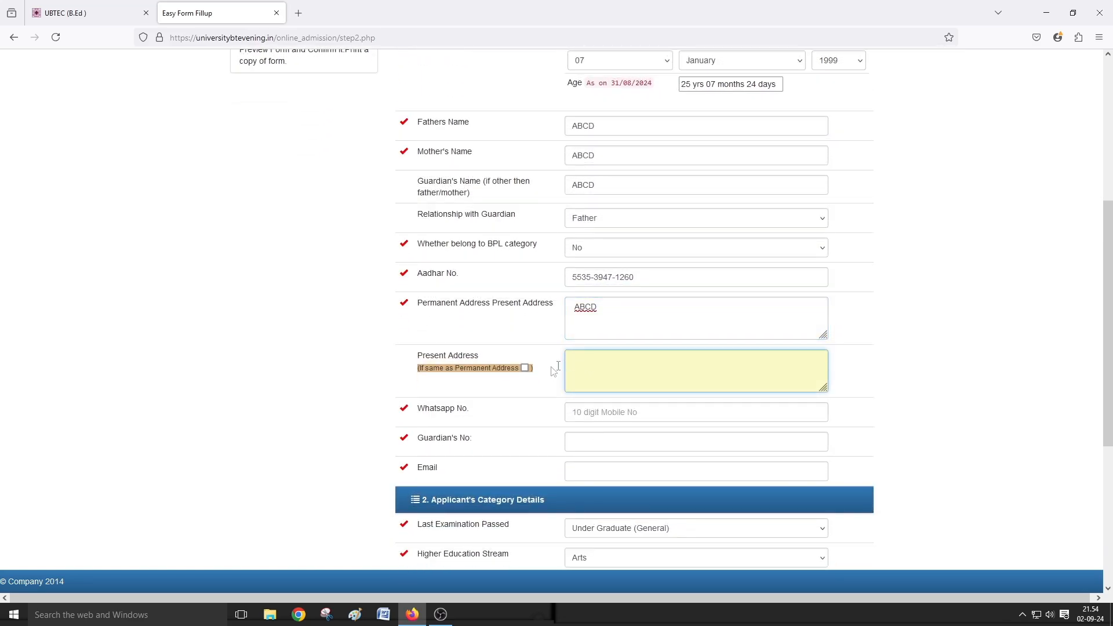
click(525, 368)
scroll(526, 371, down, 2)
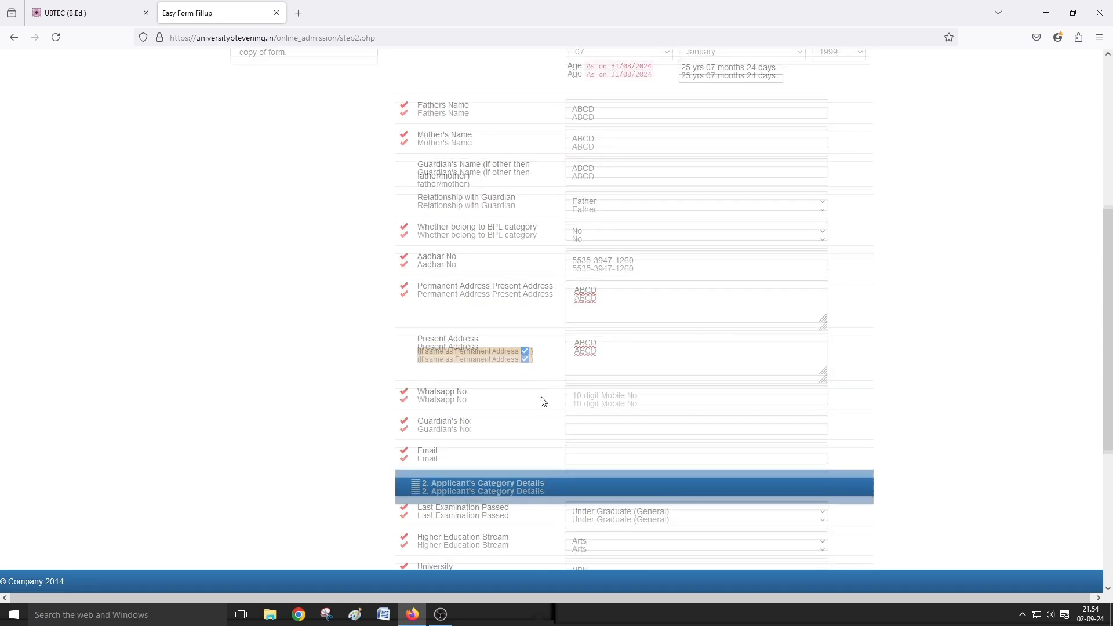
- Enter the WhatsApp number, the guardian's phone number and the applicant's corrected e-mail address
click(579, 294)
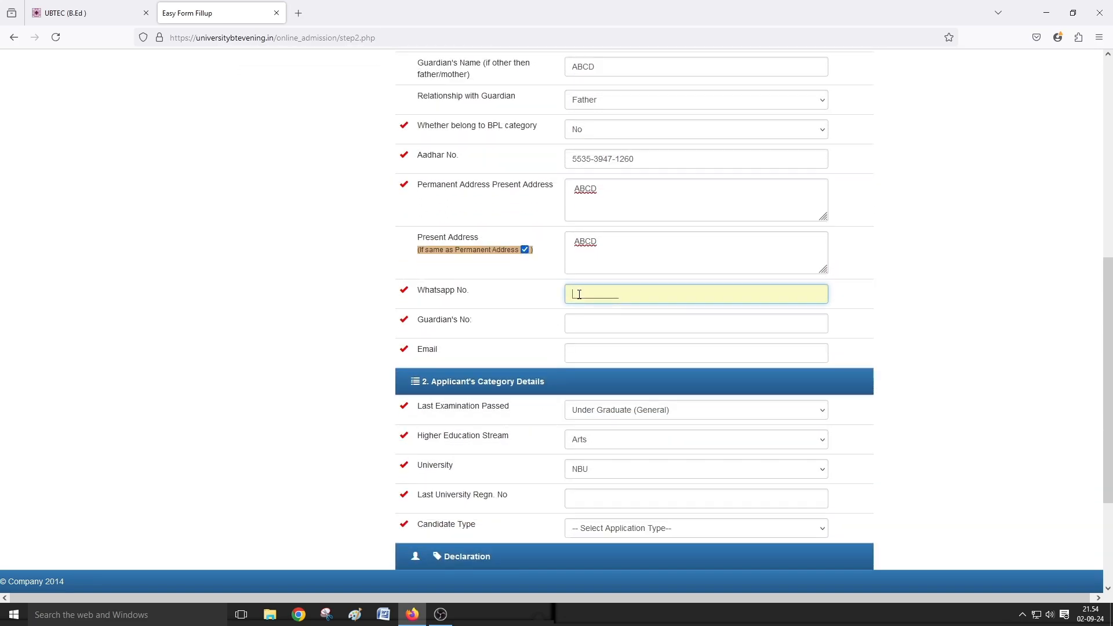
text(1000000000)
click(584, 325)
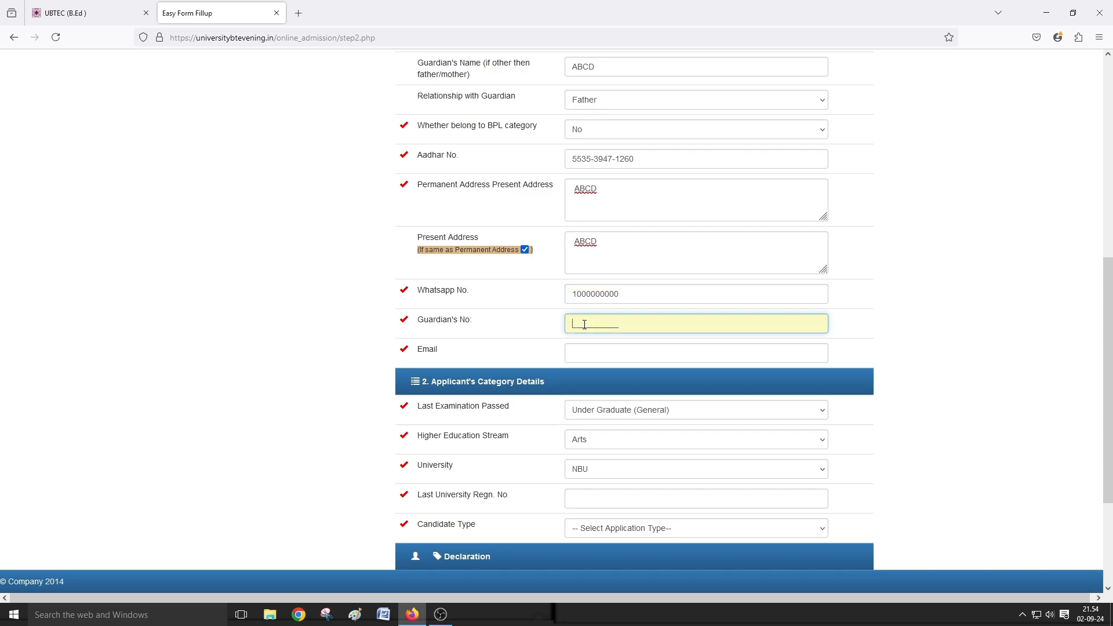
text(1000000000)
click(583, 354)
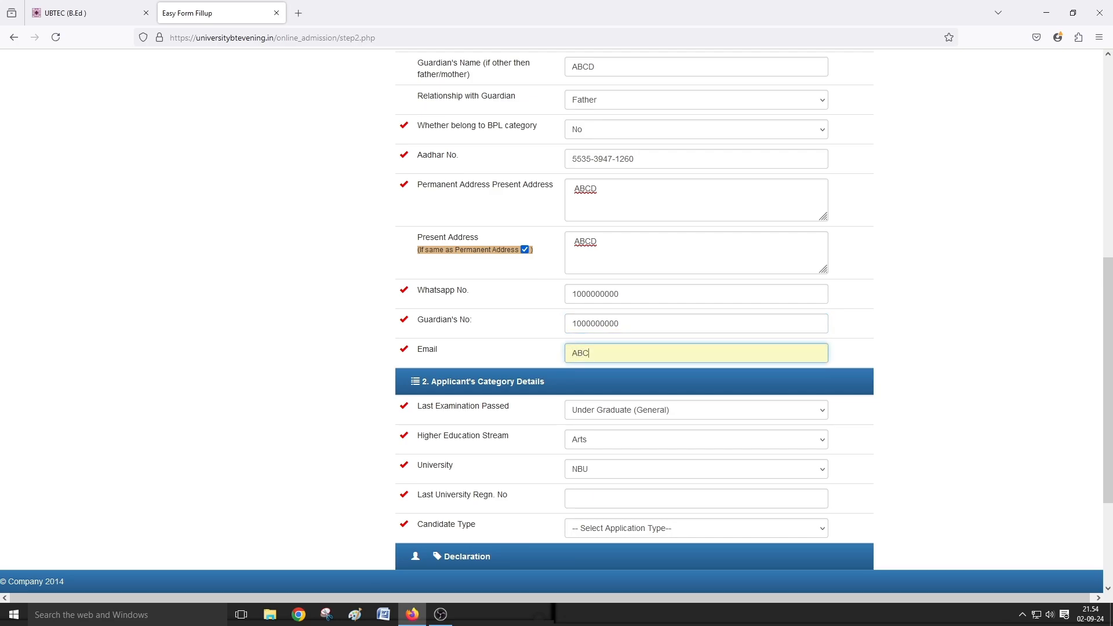
text(ABC@A)
key(BackSpace)
key(BackSpace)
key(BackSpace)
key(BackSpace)
text(abc@gmail.com)
- Choose Post Graduate, Arts stream and NBU university in the category dropdowns
scroll(590, 381, down, 2)
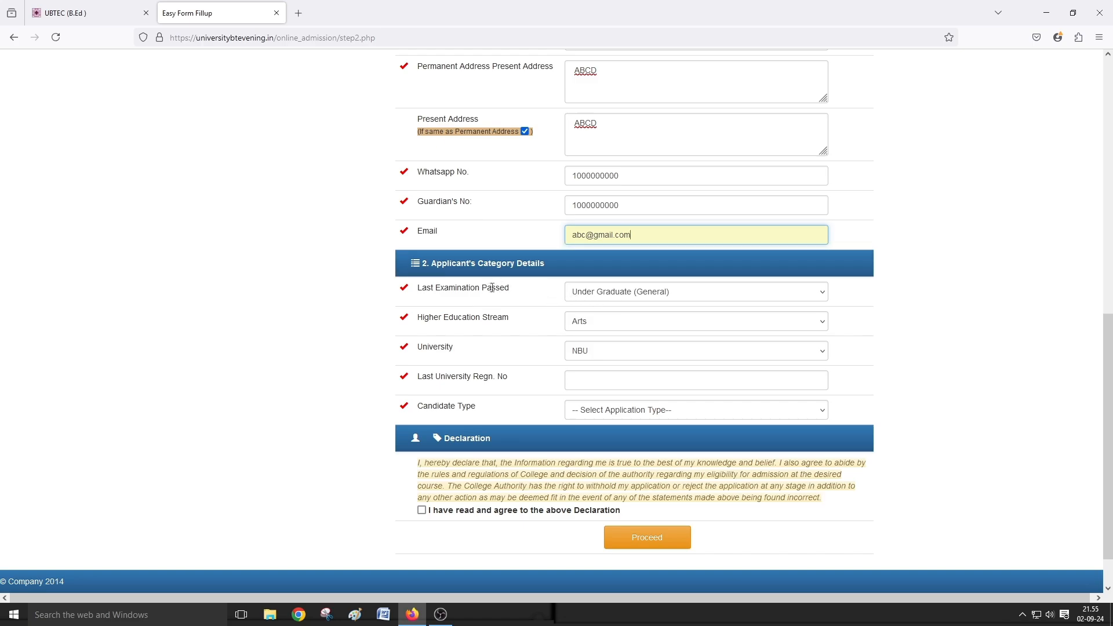
click(616, 297)
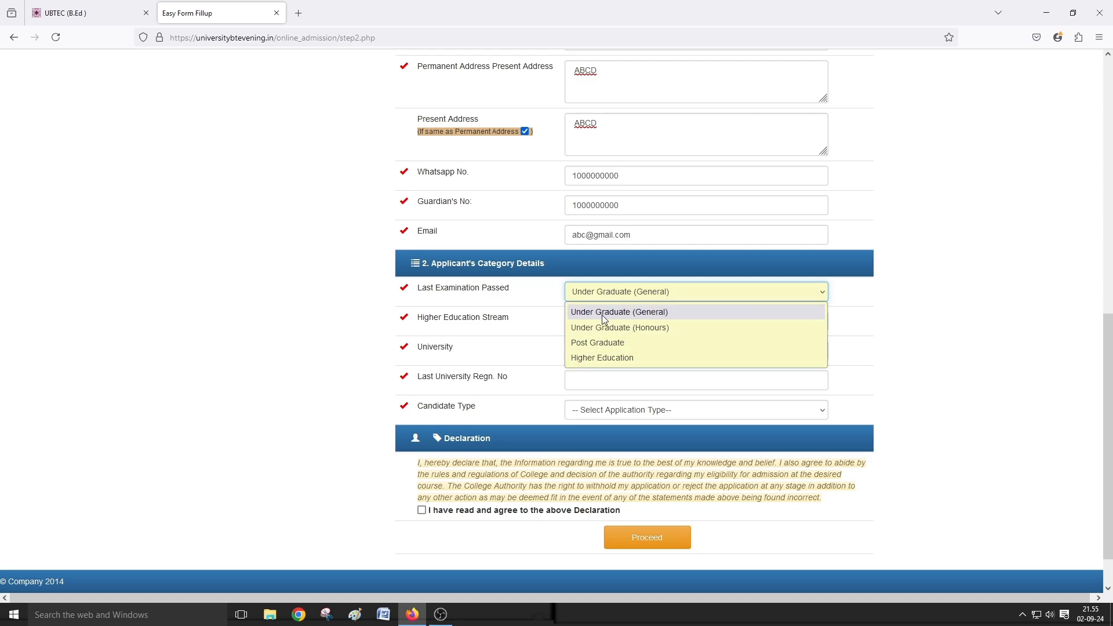
click(593, 342)
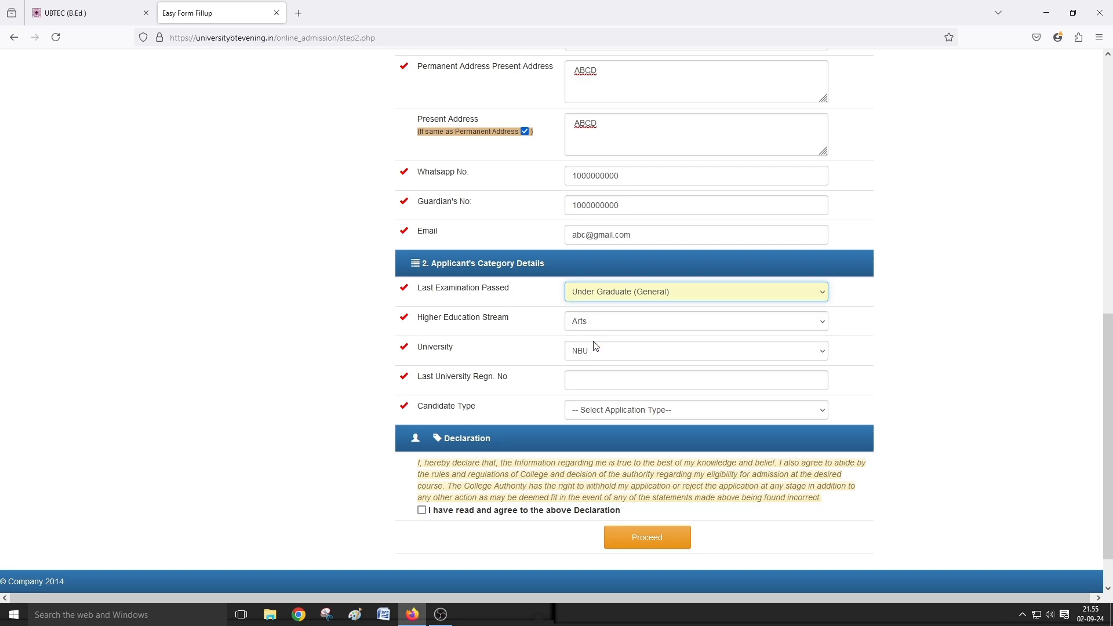
click(582, 329)
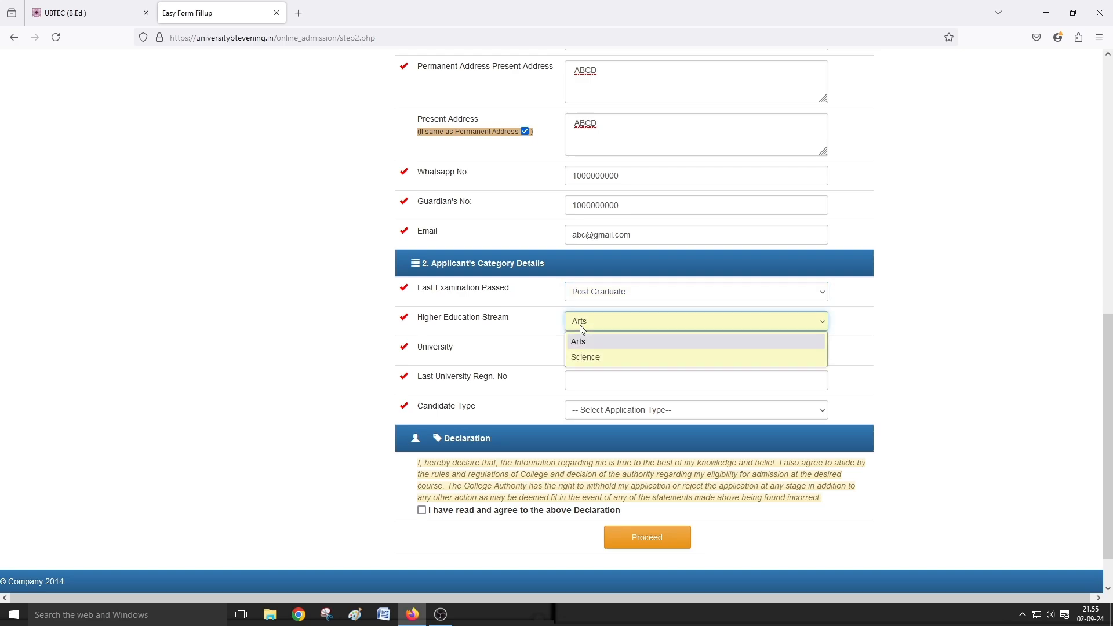
click(583, 342)
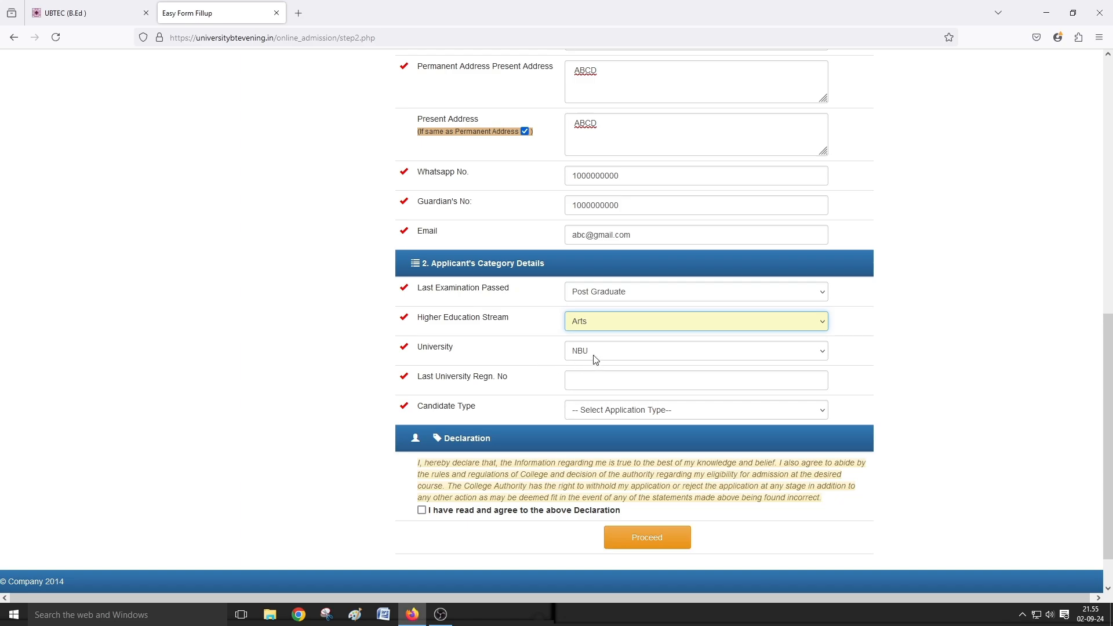
click(596, 351)
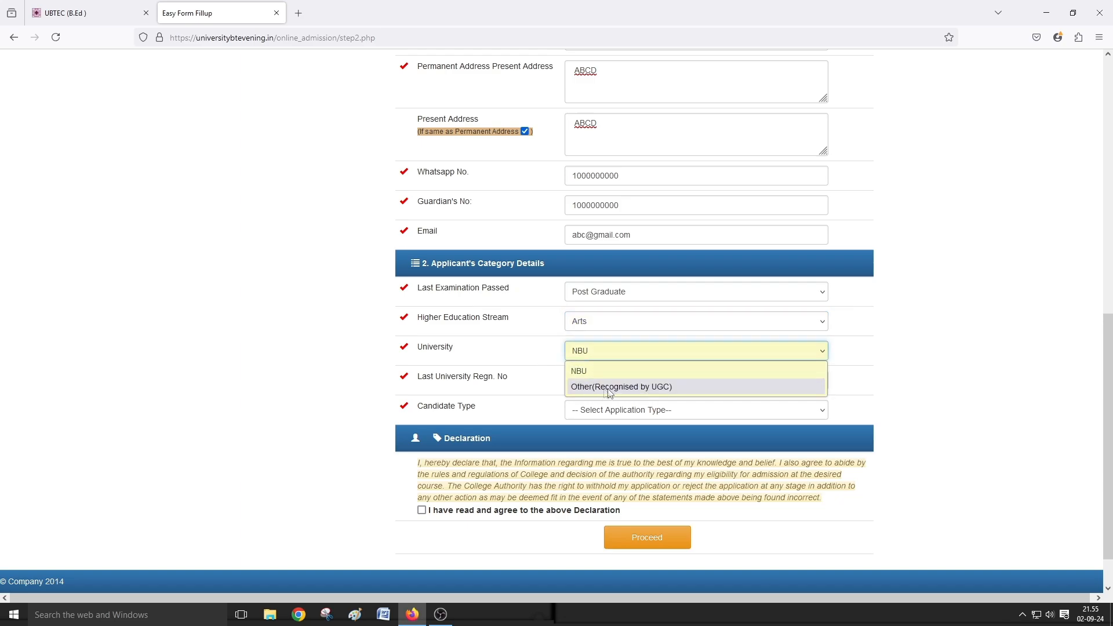
click(547, 342)
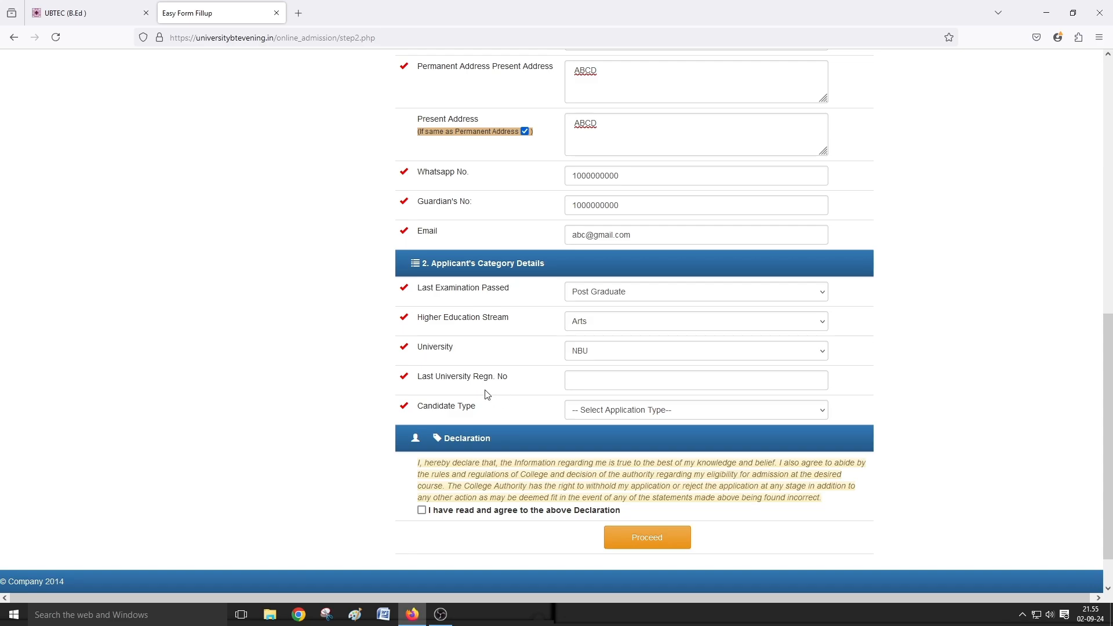
- Enter the last university registration number and set the candidate type to Fresher
click(585, 381)
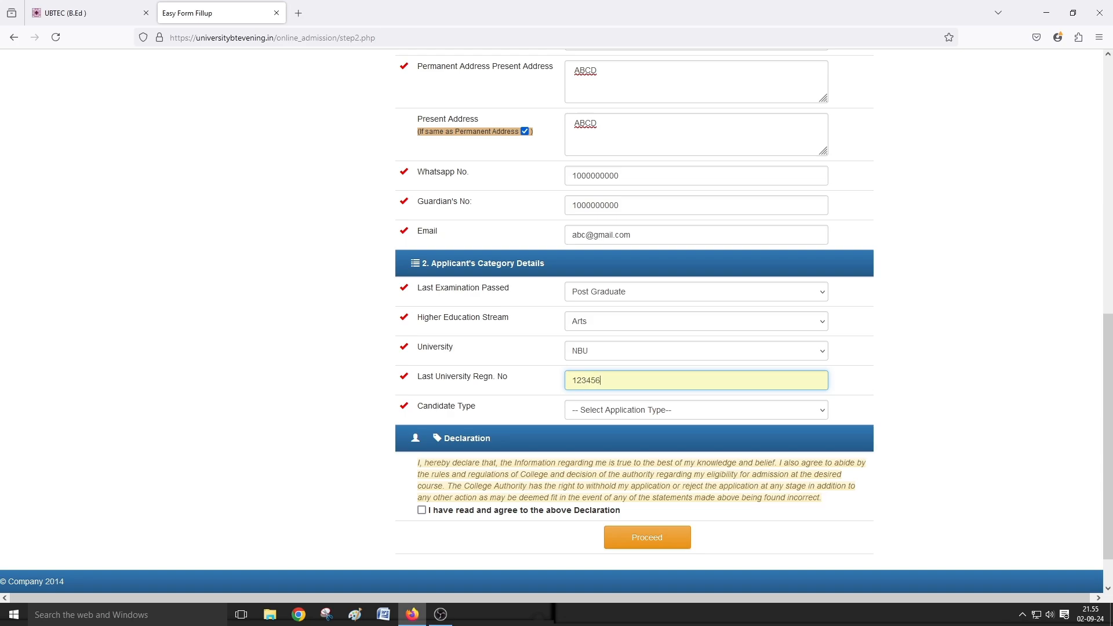
key(BackSpace)
key(BackSpace)
key(BackSpace)
key(BackSpace)
text(1122345)
text(945)
click(603, 411)
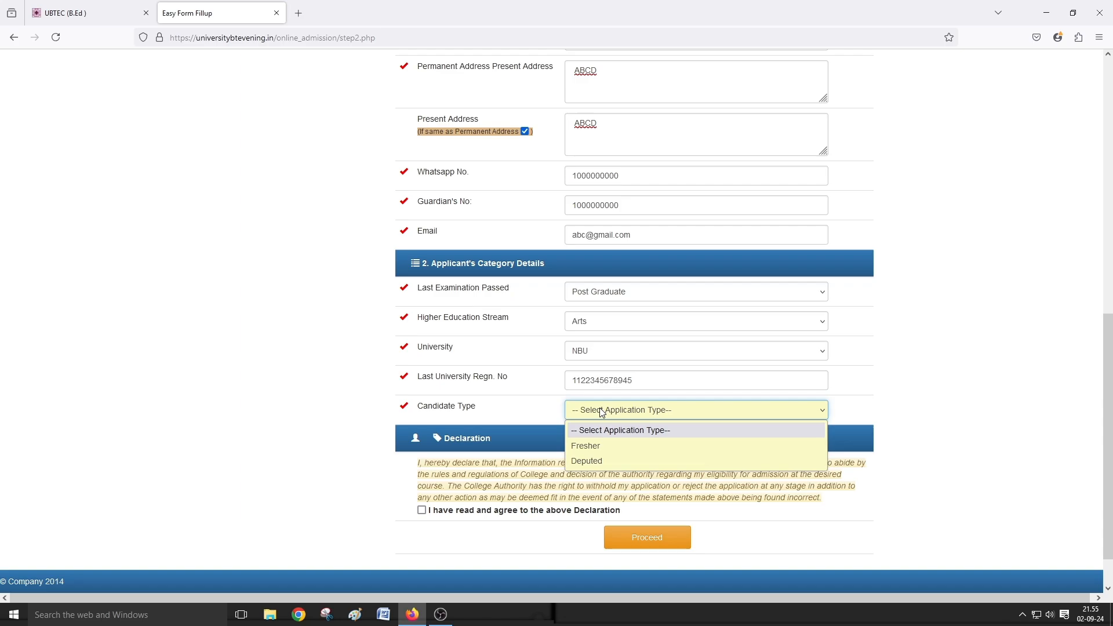
click(600, 446)
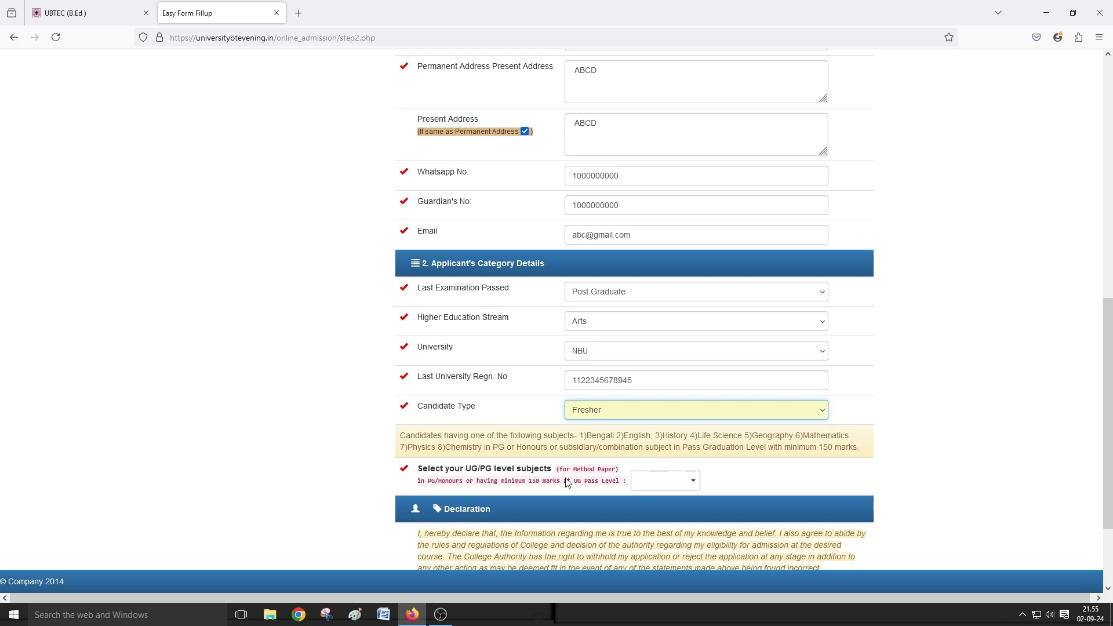
- Tick English as the UG/PG subject, accept the declaration, and submit the application
click(648, 482)
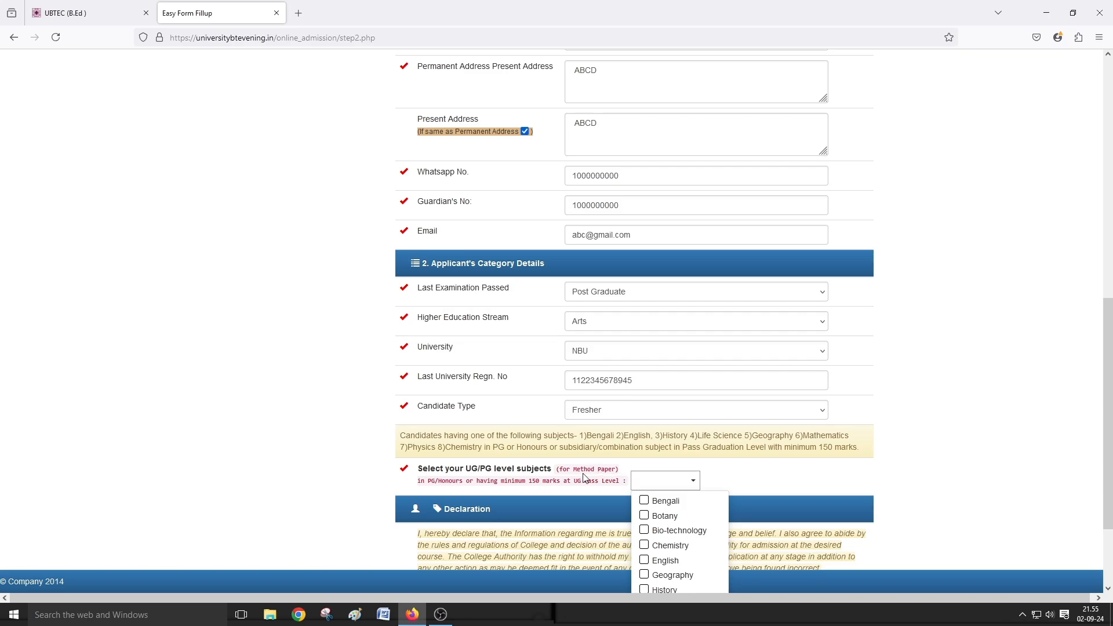
scroll(584, 478, down, 2)
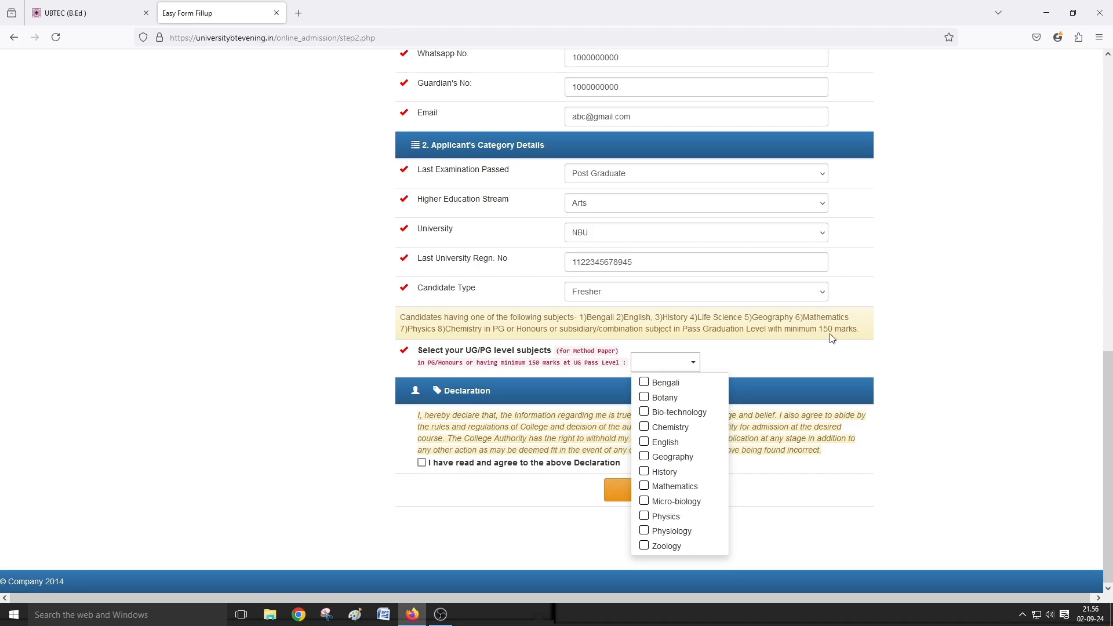
click(663, 443)
click(797, 357)
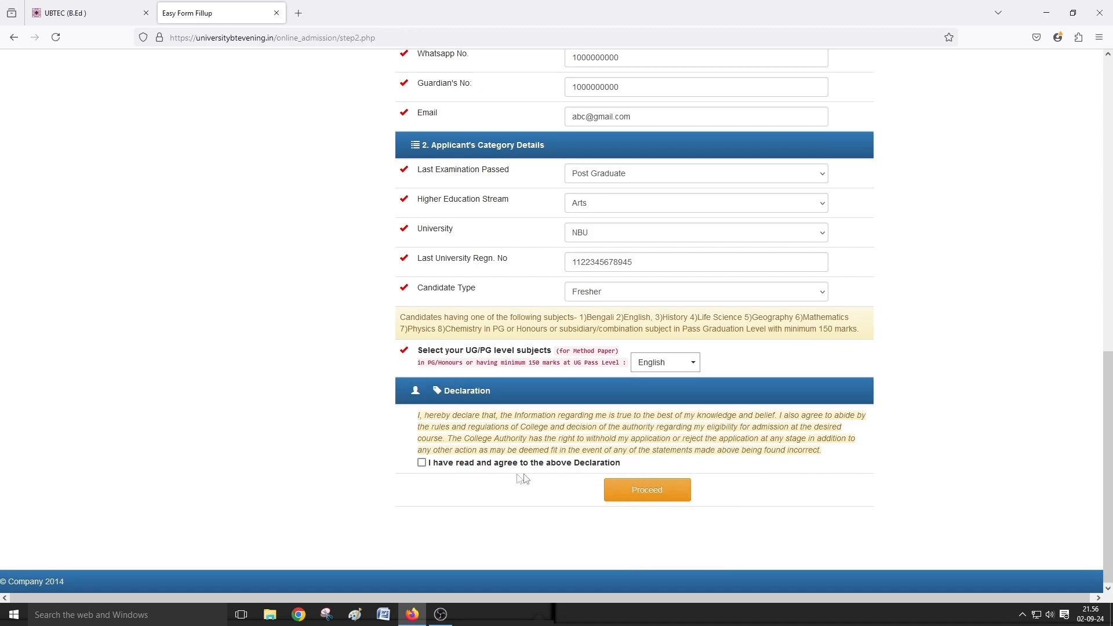
click(422, 462)
click(620, 490)
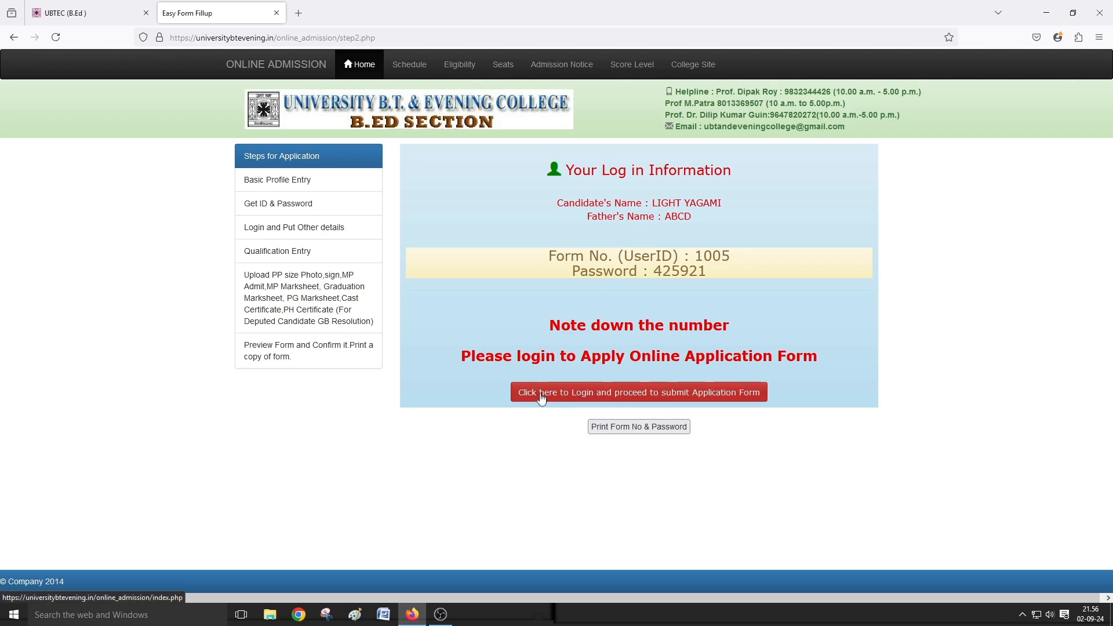
- Print the form number and password page, then save it as PDF in F:\B.ED 2024 Form
click(613, 430)
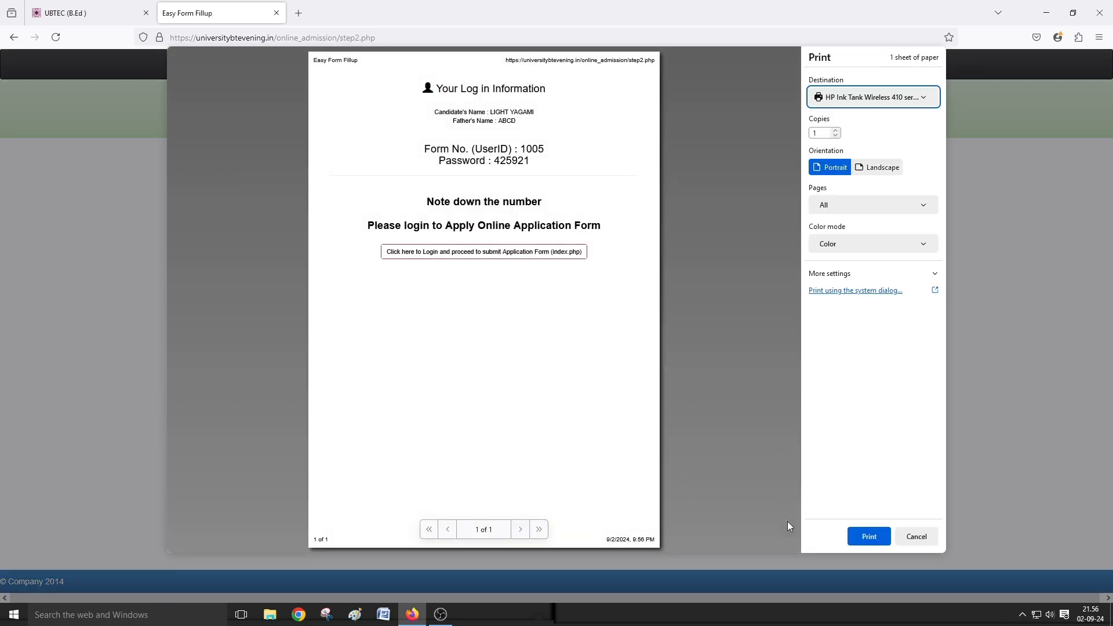
click(868, 536)
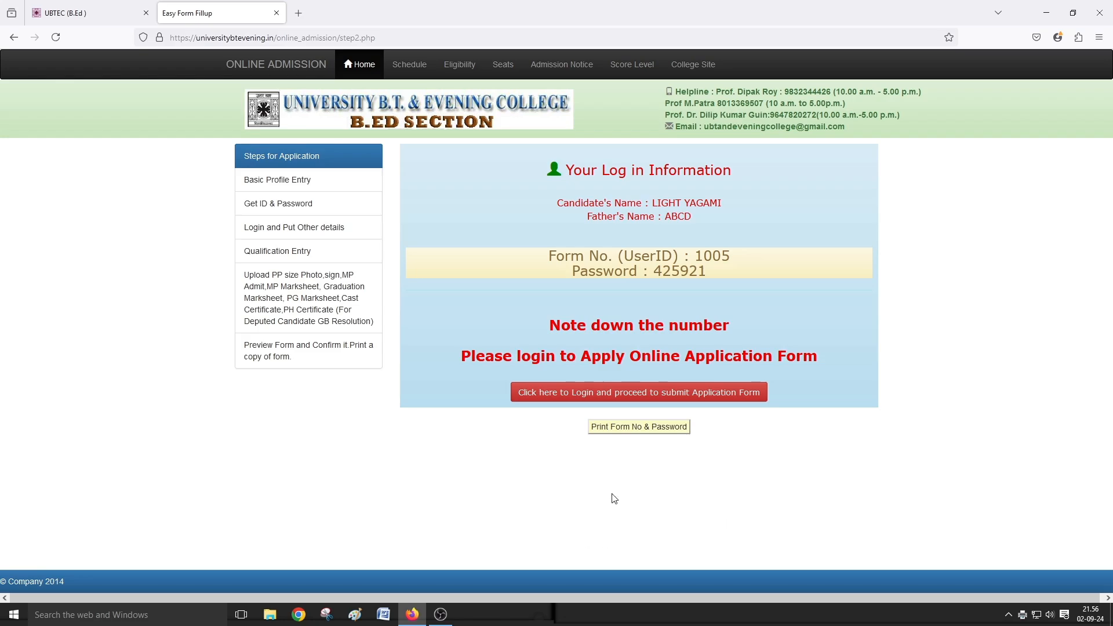
click(638, 427)
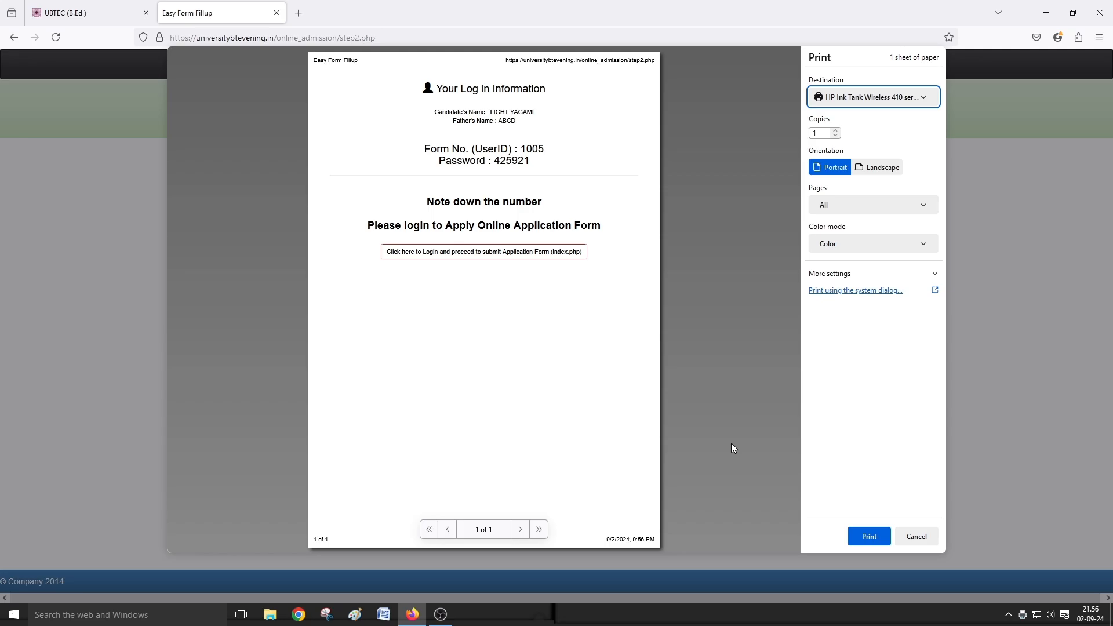
click(920, 97)
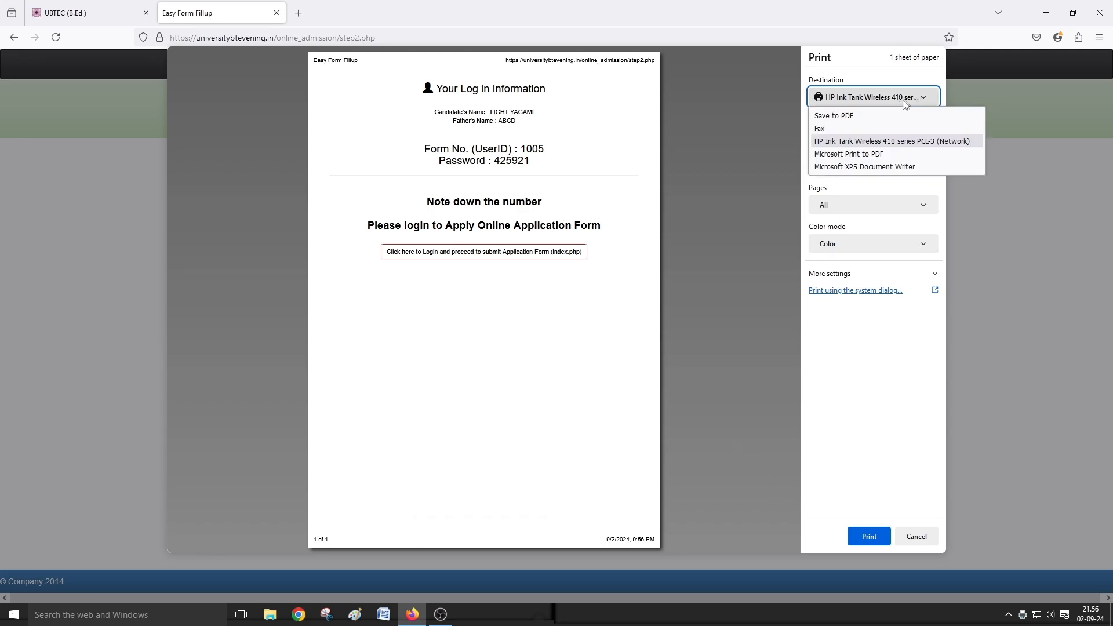
click(864, 116)
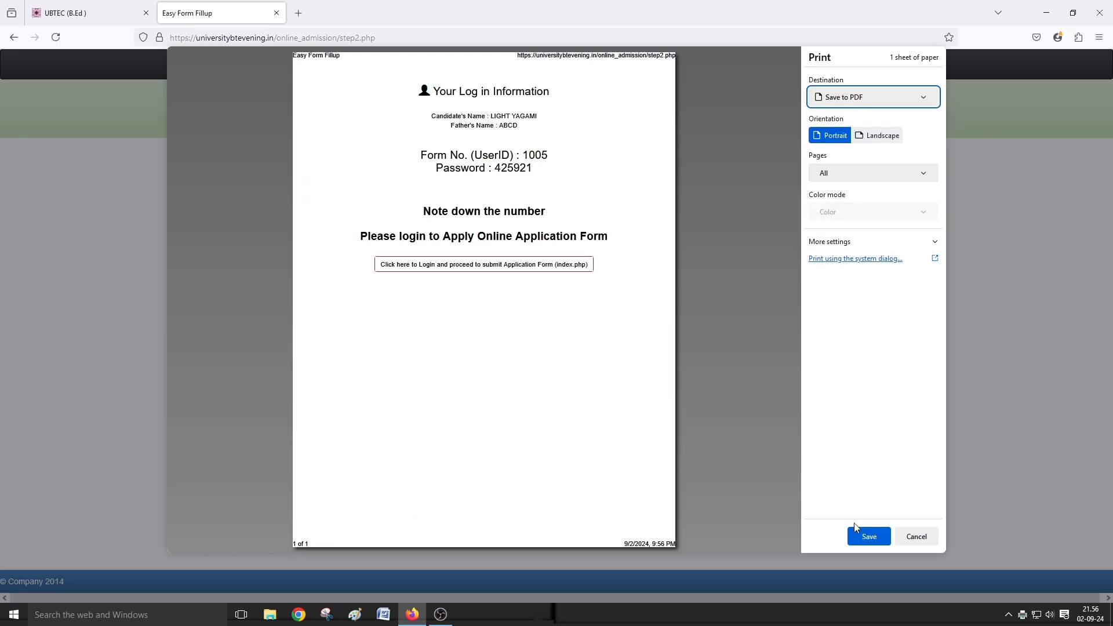
click(869, 536)
click(56, 211)
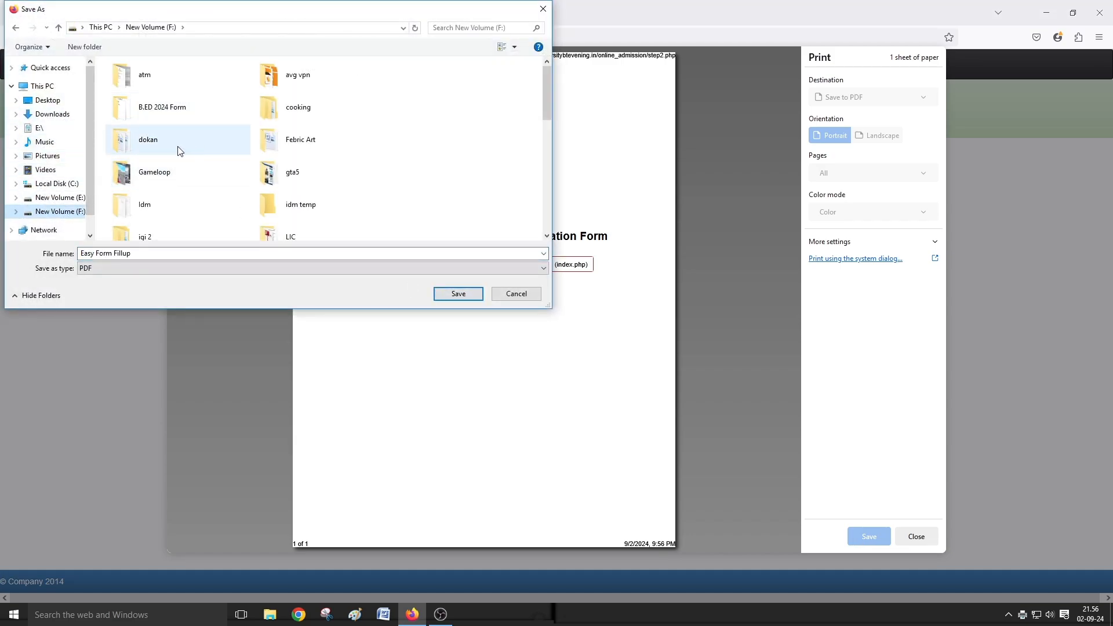
double_click(184, 113)
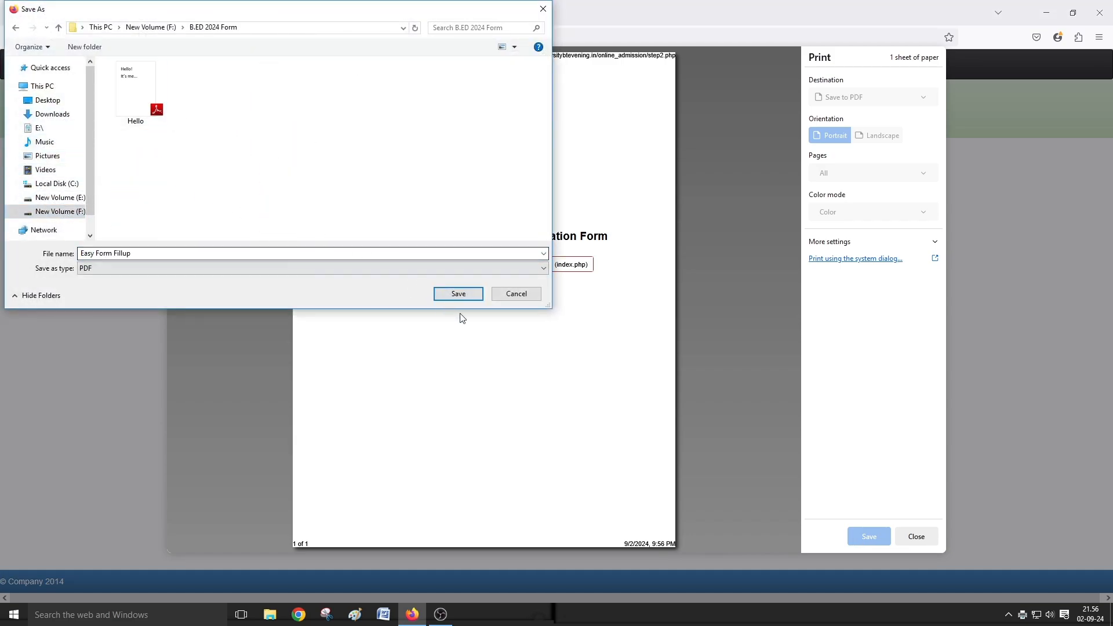
click(470, 295)
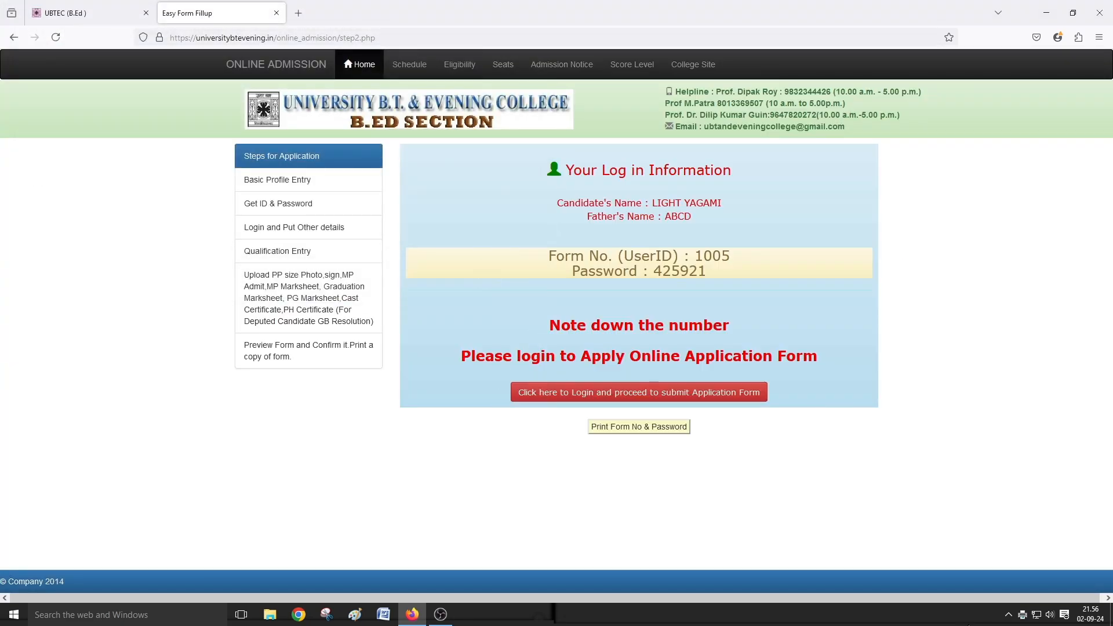
- Cancel the Easy Form Fillup job in the HP Ink Tank printer queue and close it
click(1013, 616)
right_click(1013, 592)
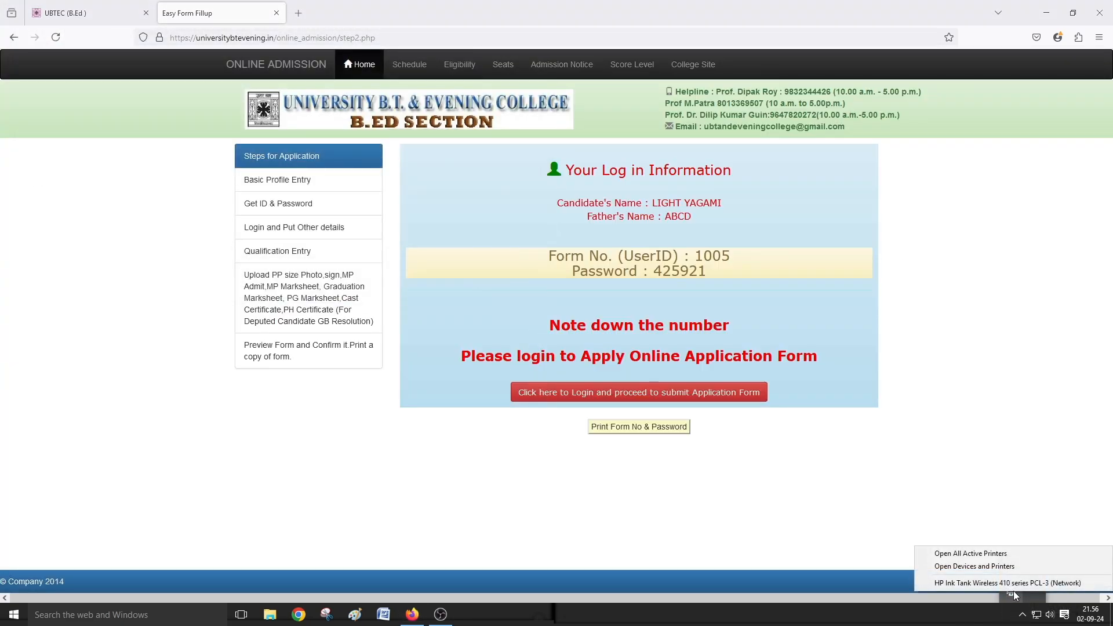
click(1007, 582)
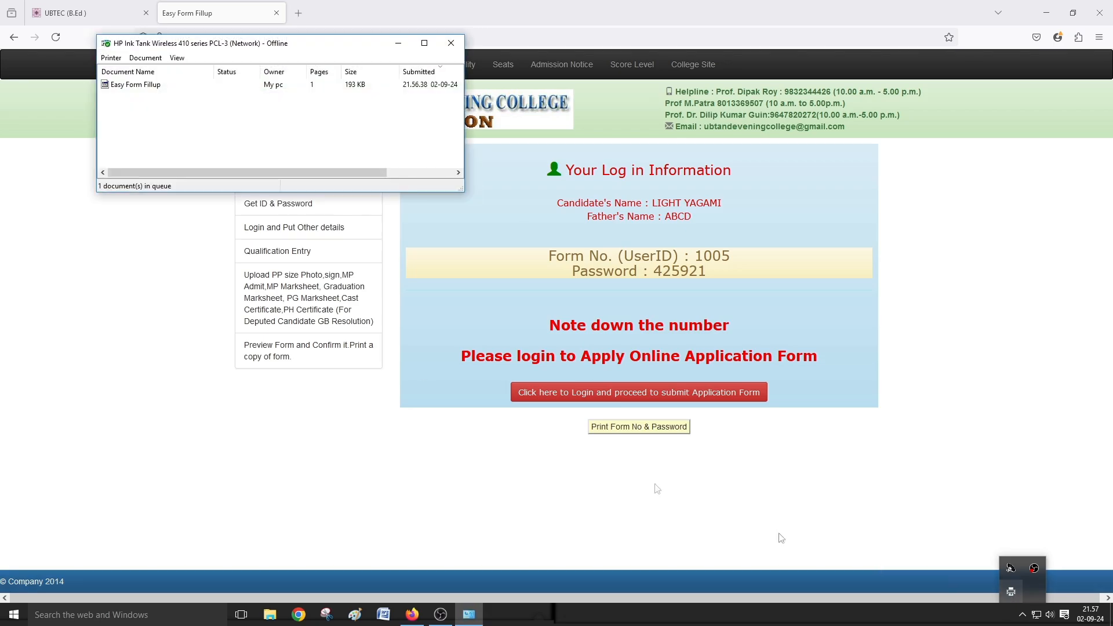
right_click(155, 86)
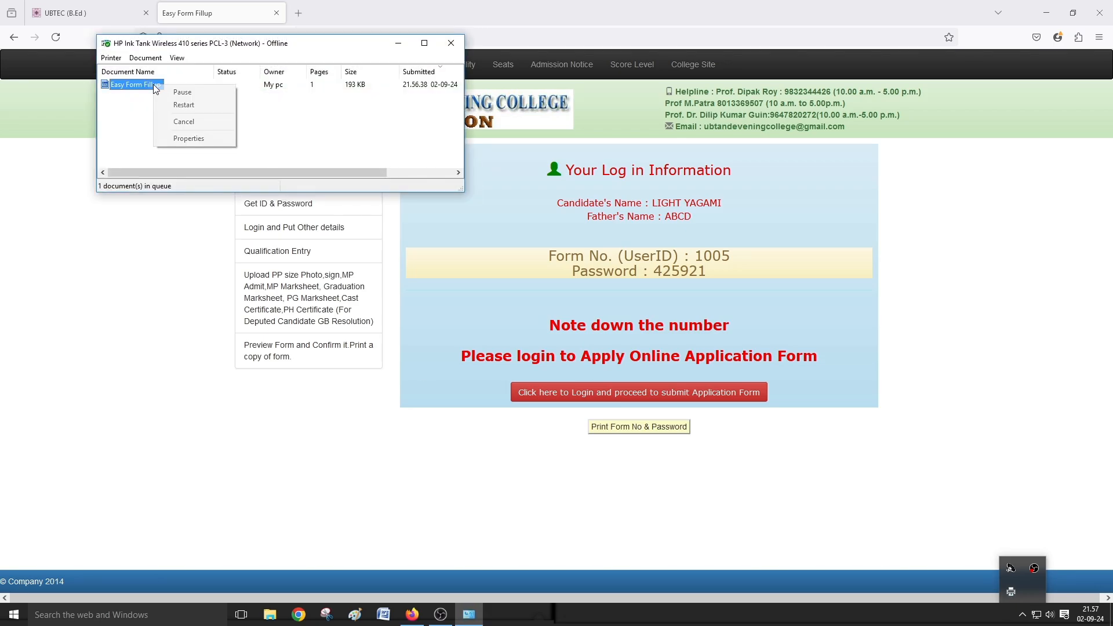
click(184, 121)
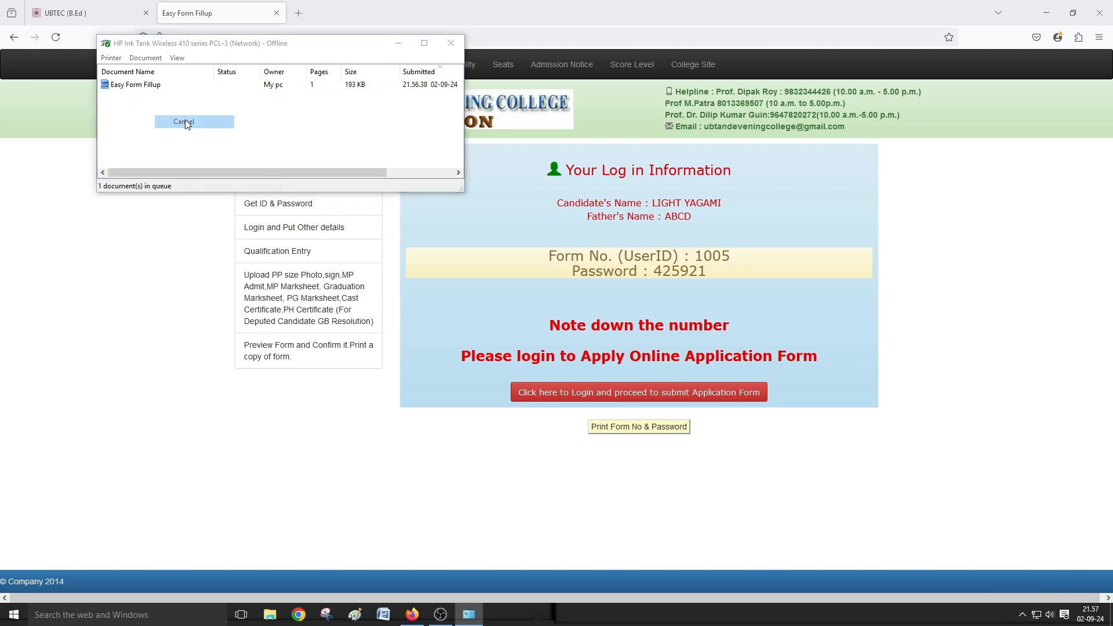
click(583, 314)
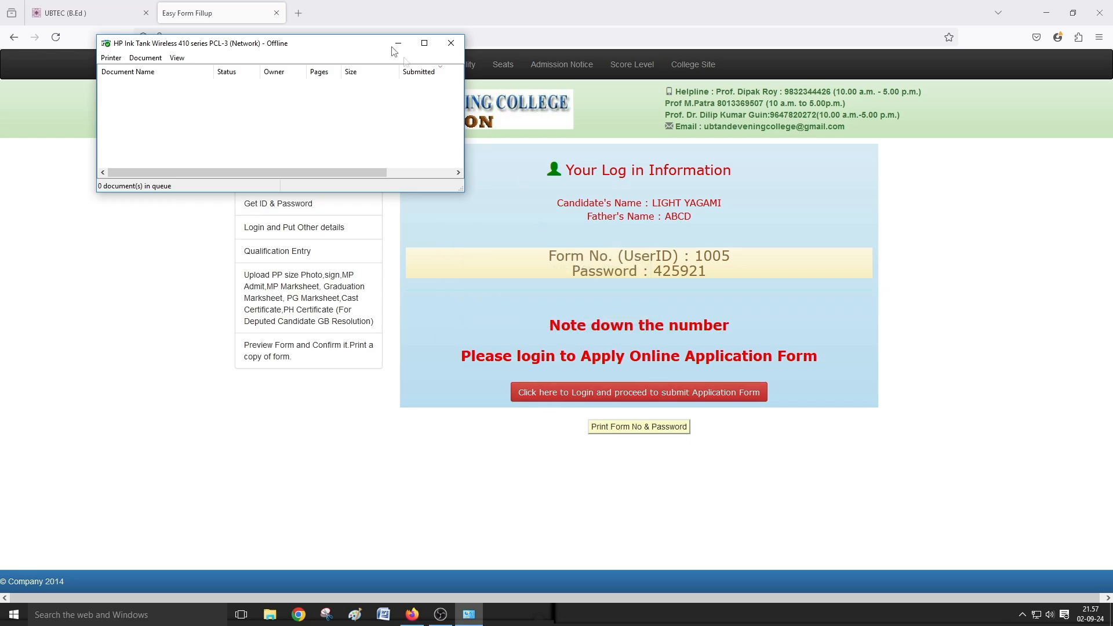
click(451, 43)
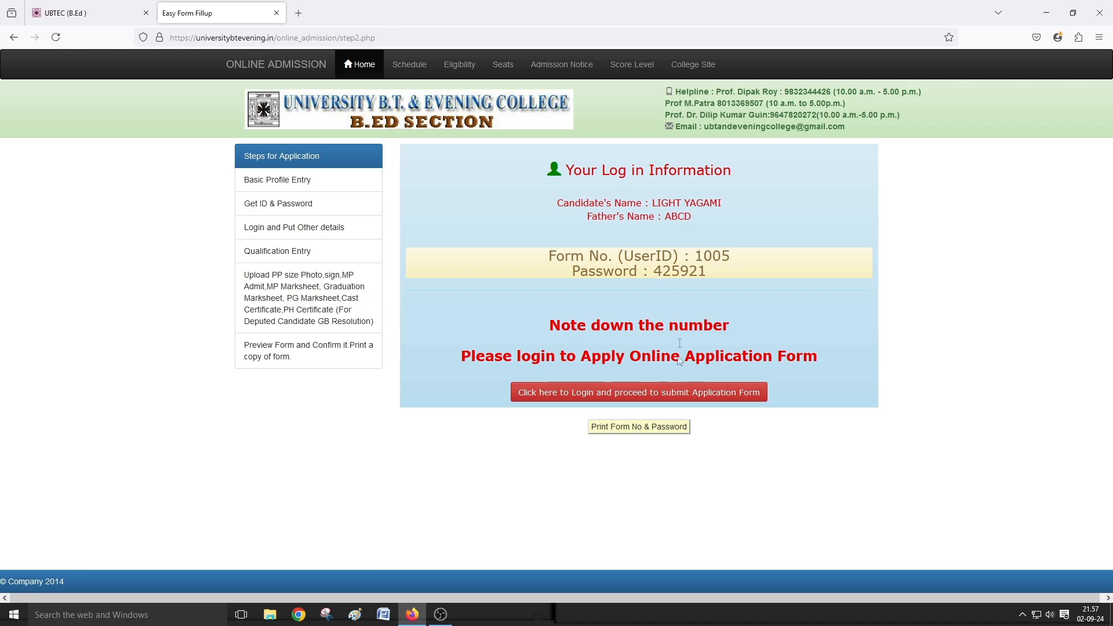
- Log in with the candidate's form number and password, declining Firefox's save-password offer
click(668, 390)
click(799, 250)
text(10)
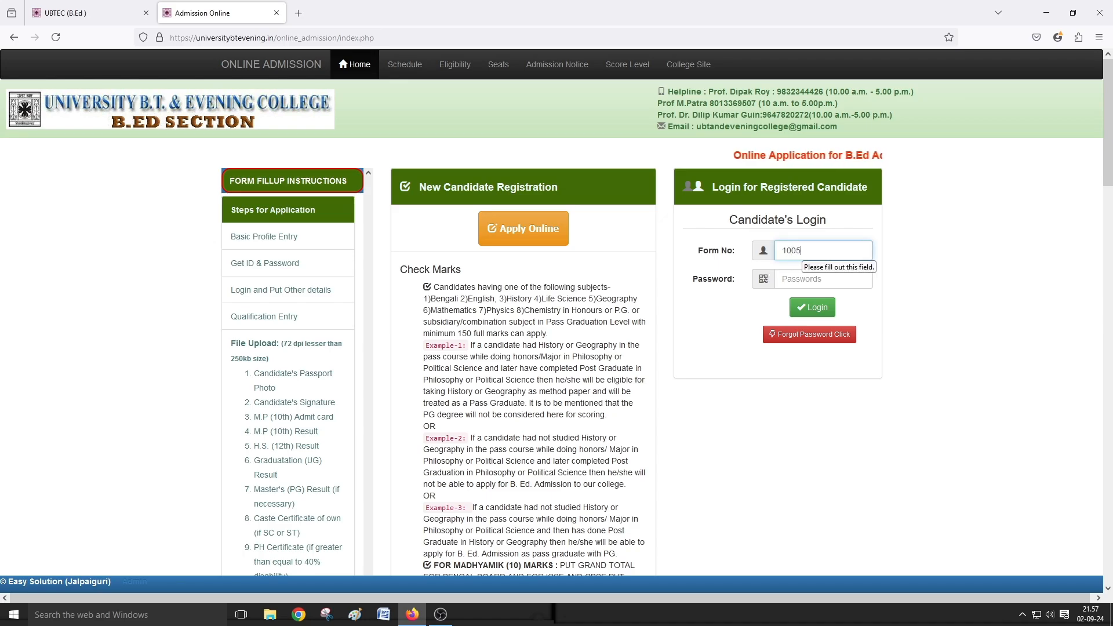
text(05)
key(Tab)
text(123)
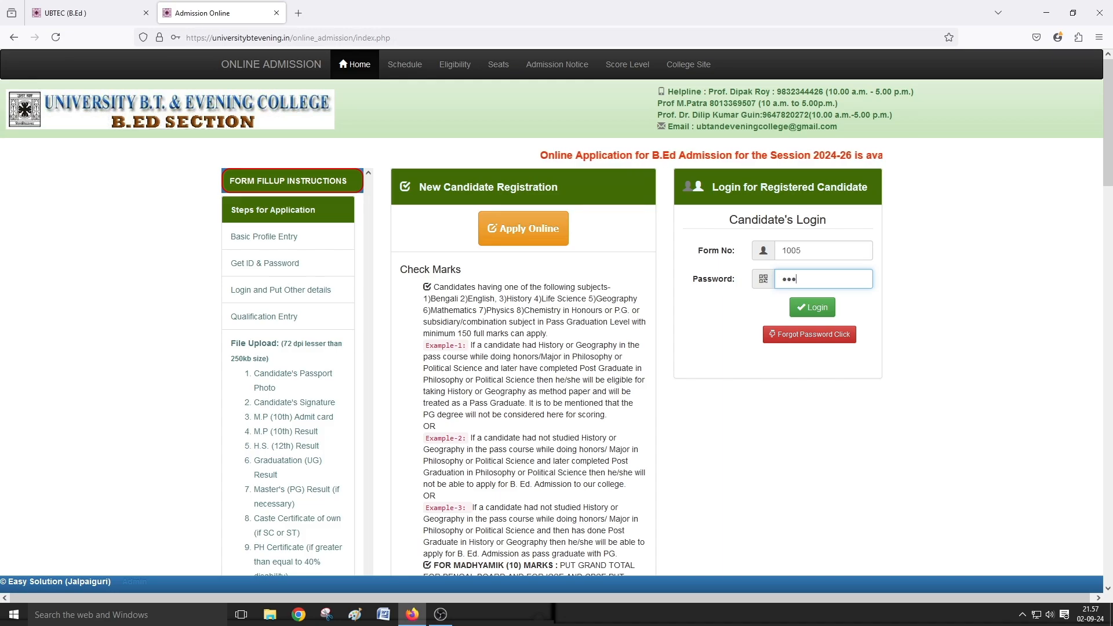
text(456)
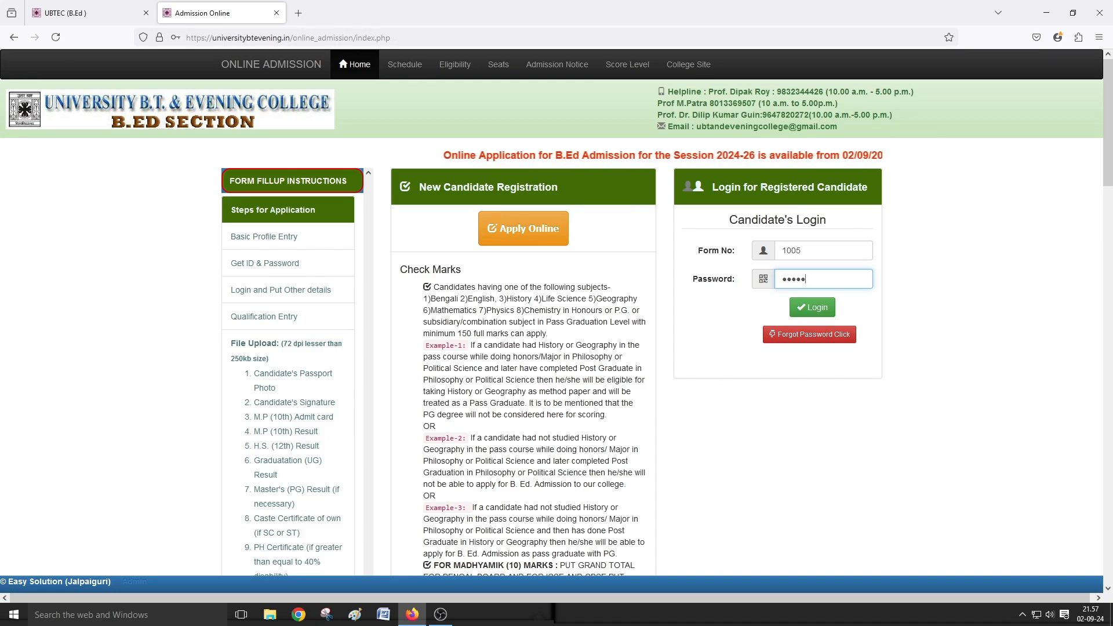
click(811, 308)
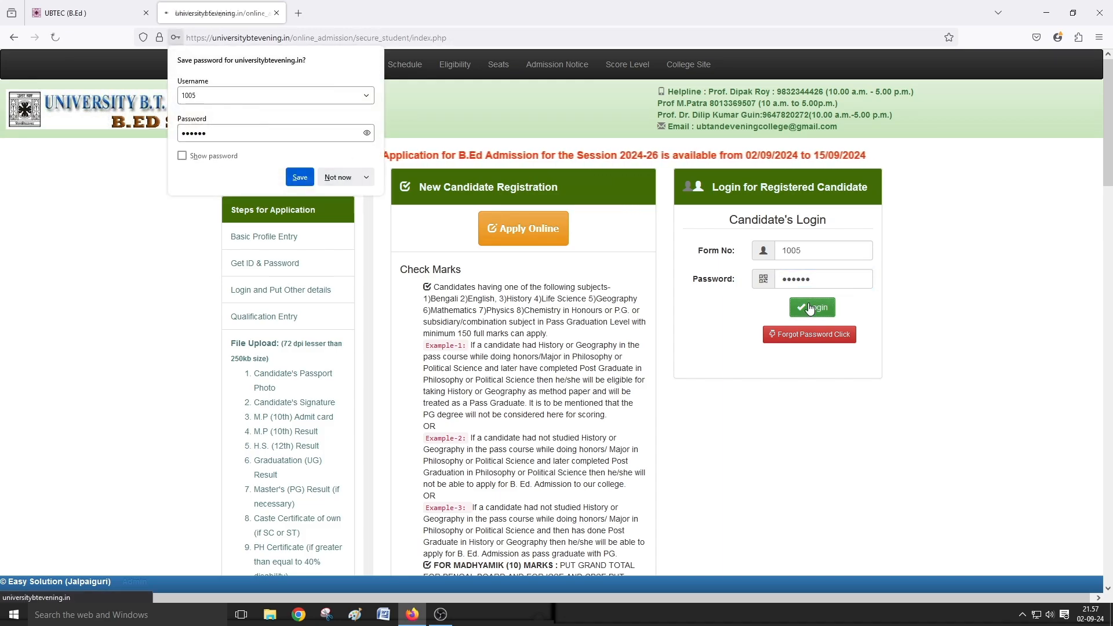
click(338, 177)
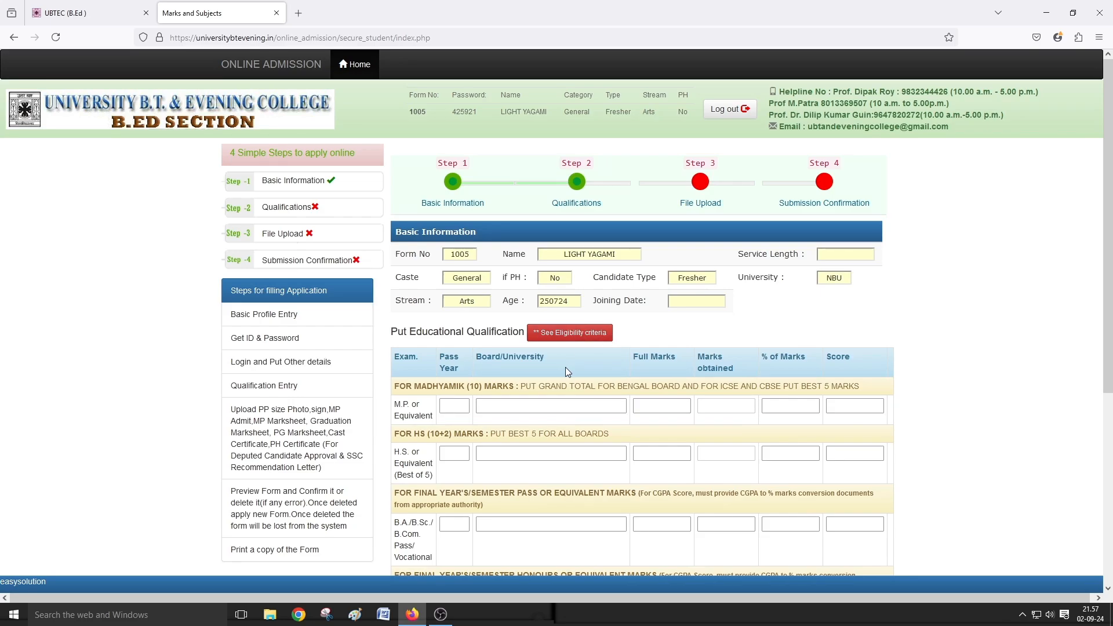
scroll(563, 360, down, 3)
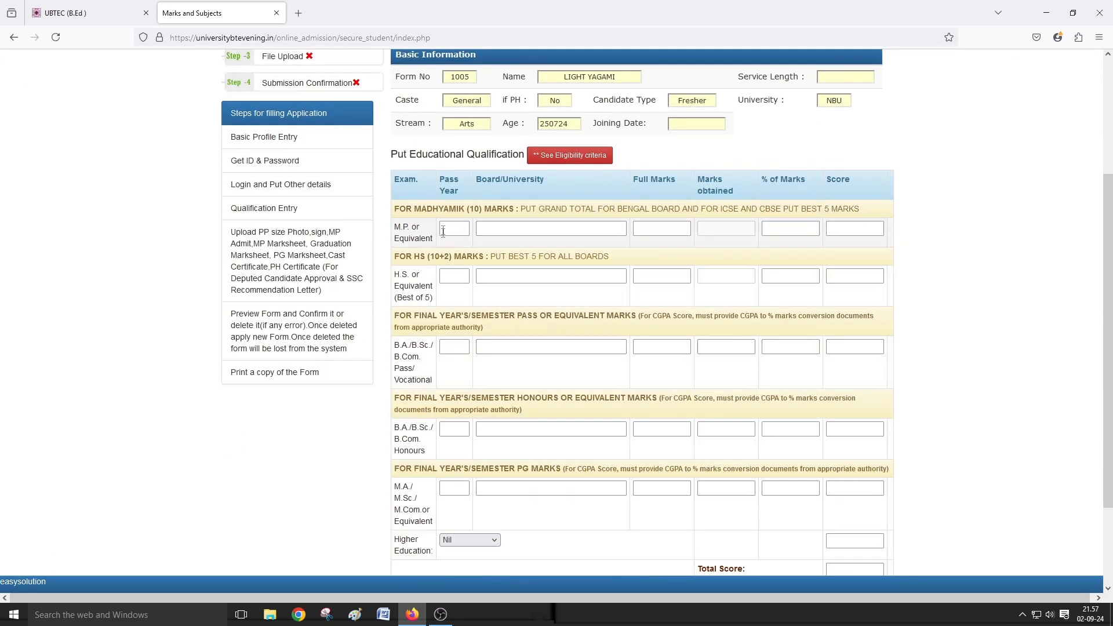
- Enter 2015, West Bengal Board of Secondary Education and 700 of 700 marks in the M.P. row
click(447, 231)
text(2015)
click(493, 227)
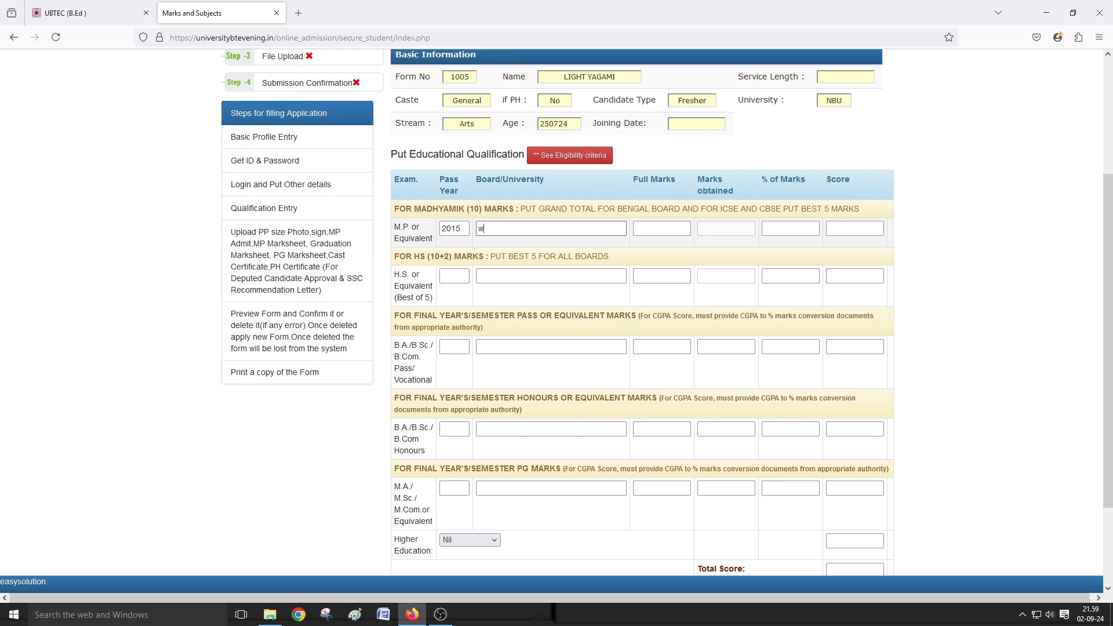
key(BackSpace)
key(BackSpace)
text(WEST BENGAL BOARD OF SECONDA)
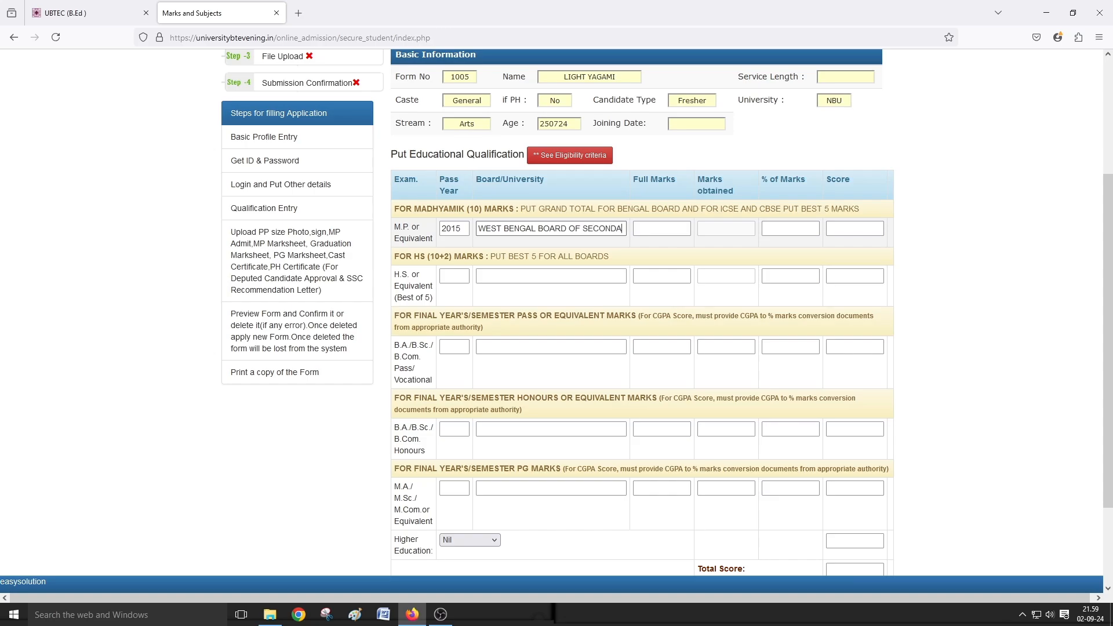
text(RY EDUCATIO)
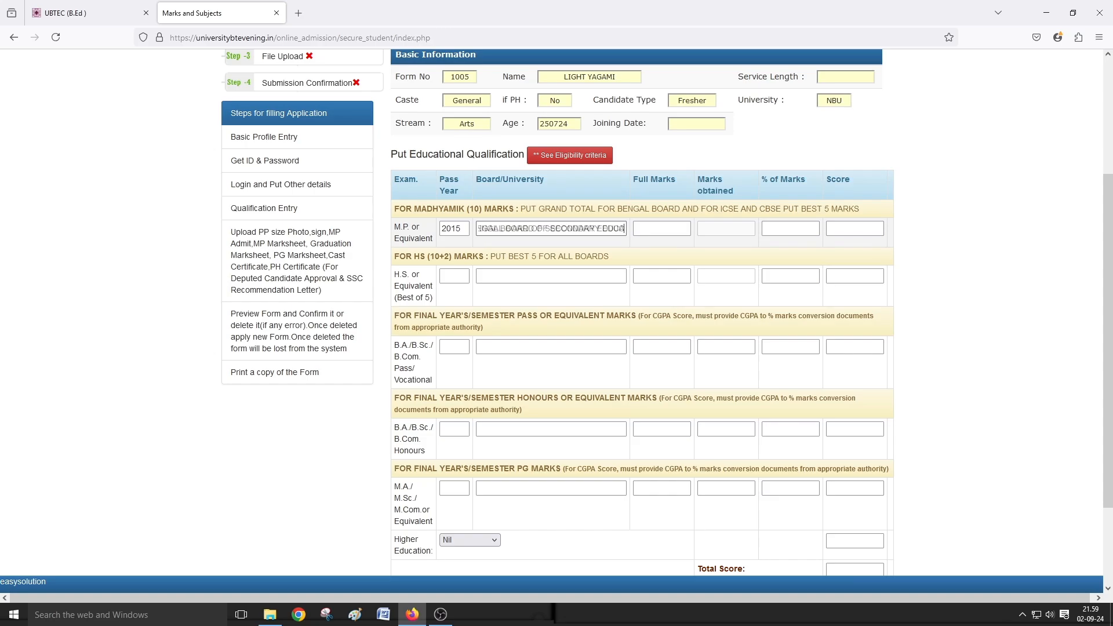
text(N)
click(642, 226)
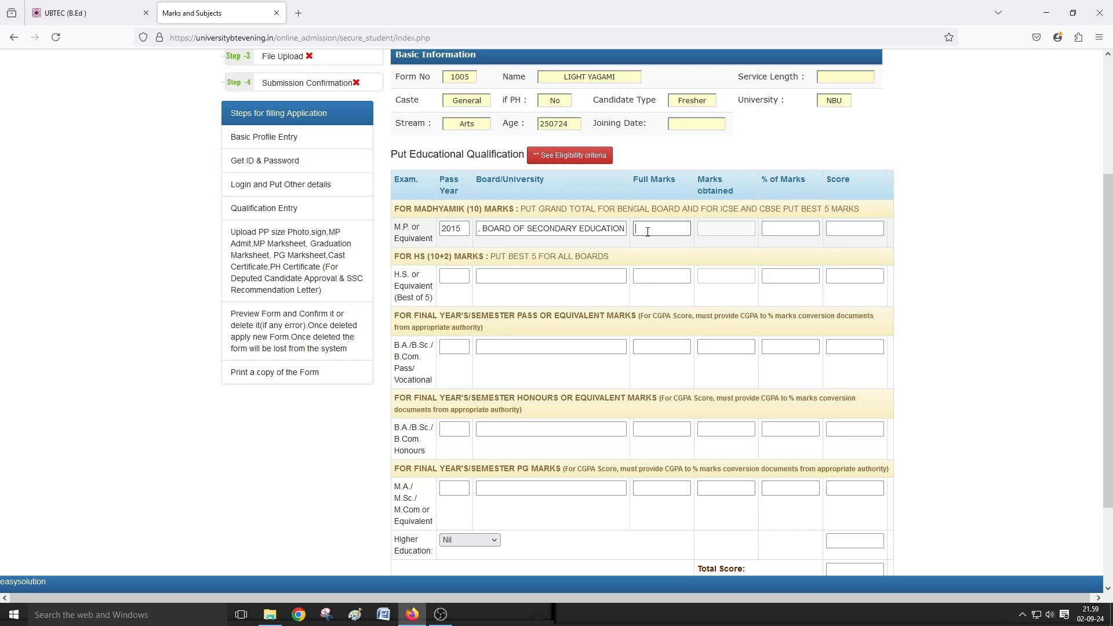
text(700)
click(708, 229)
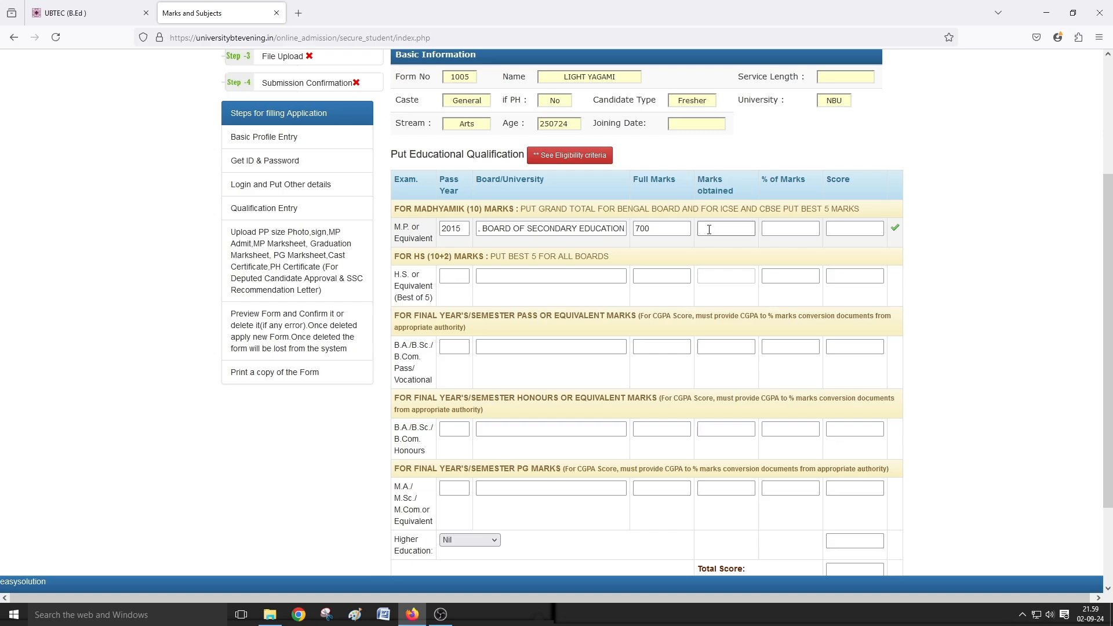
text(700)
click(455, 277)
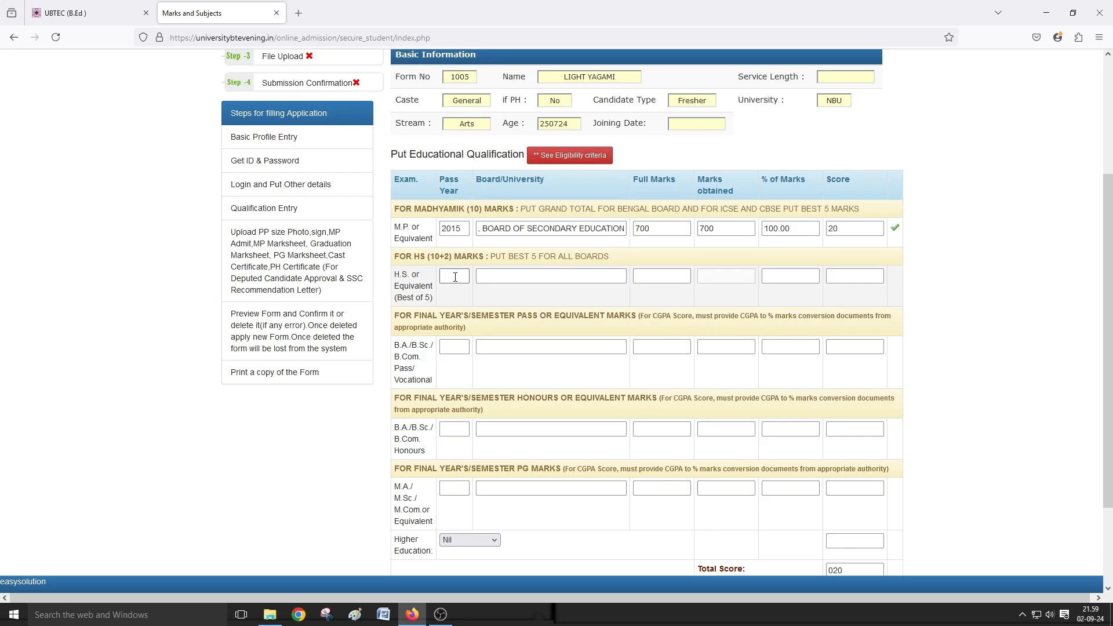
- Enter 2017, West Bengal Council of Higher Secondary Education and 500 full marks in the H.S. row
text(2017)
click(487, 276)
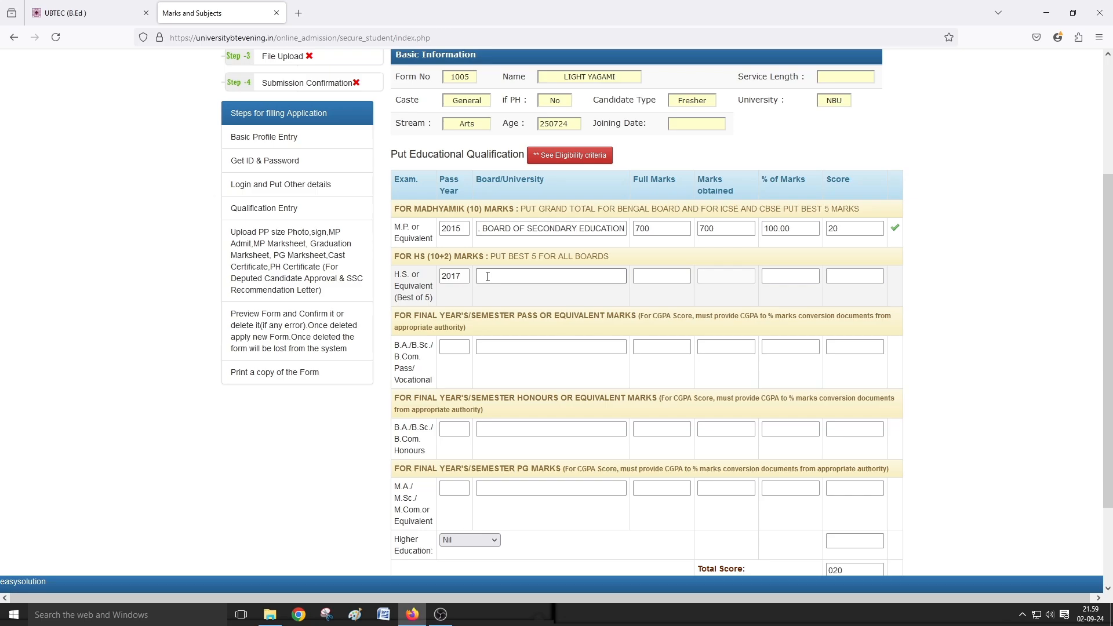
text(WEST BENGAL COUNCIL OF HIGHER SE)
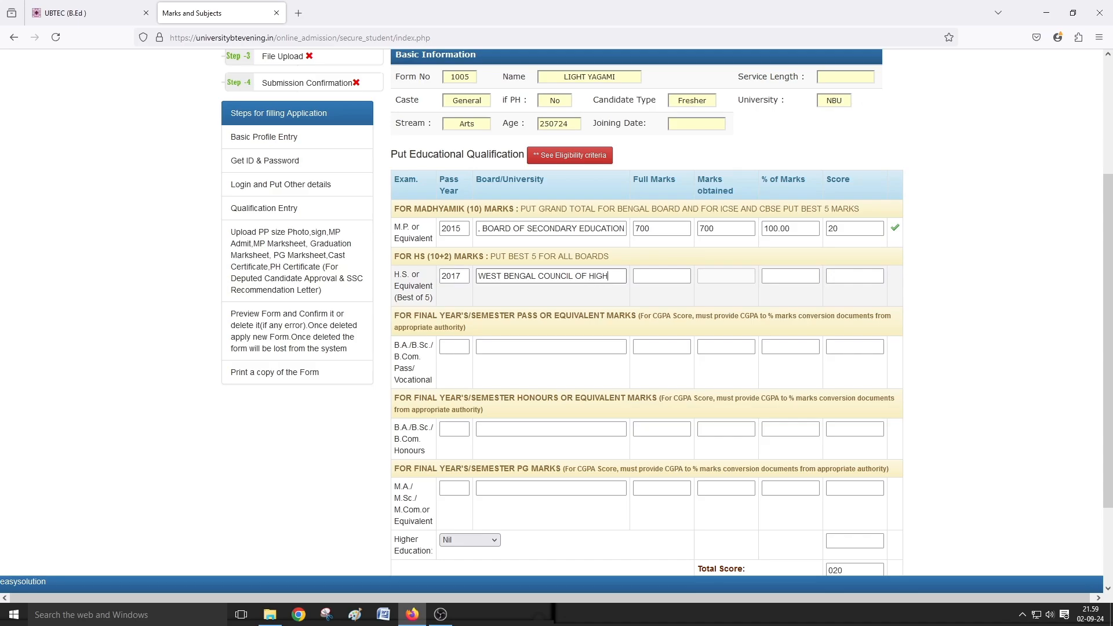
text(ND)
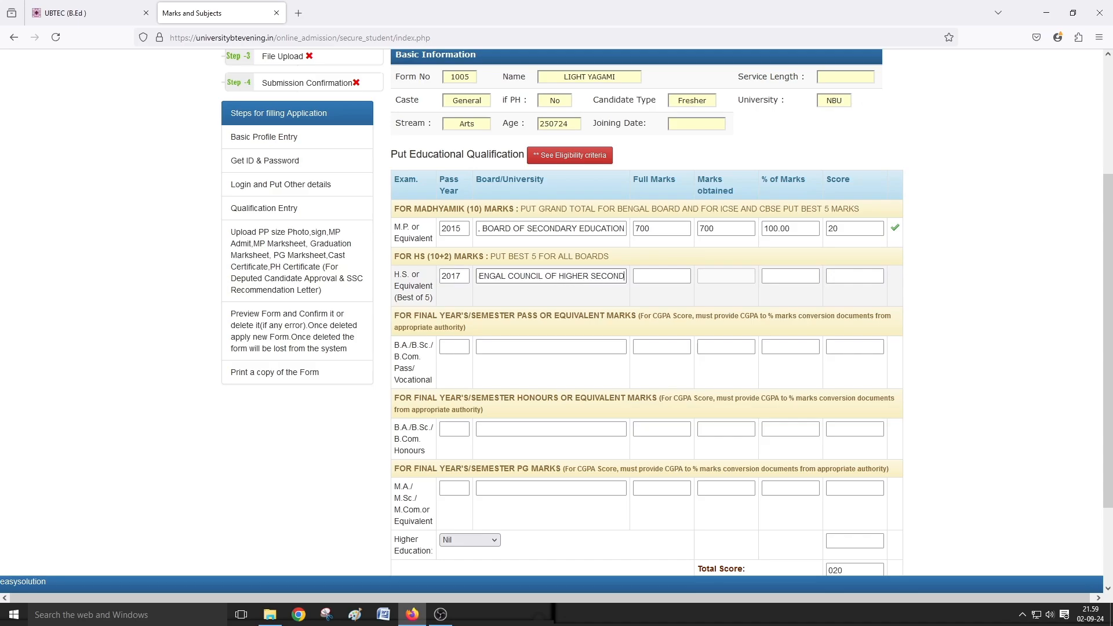
text(ARY EDUCATION)
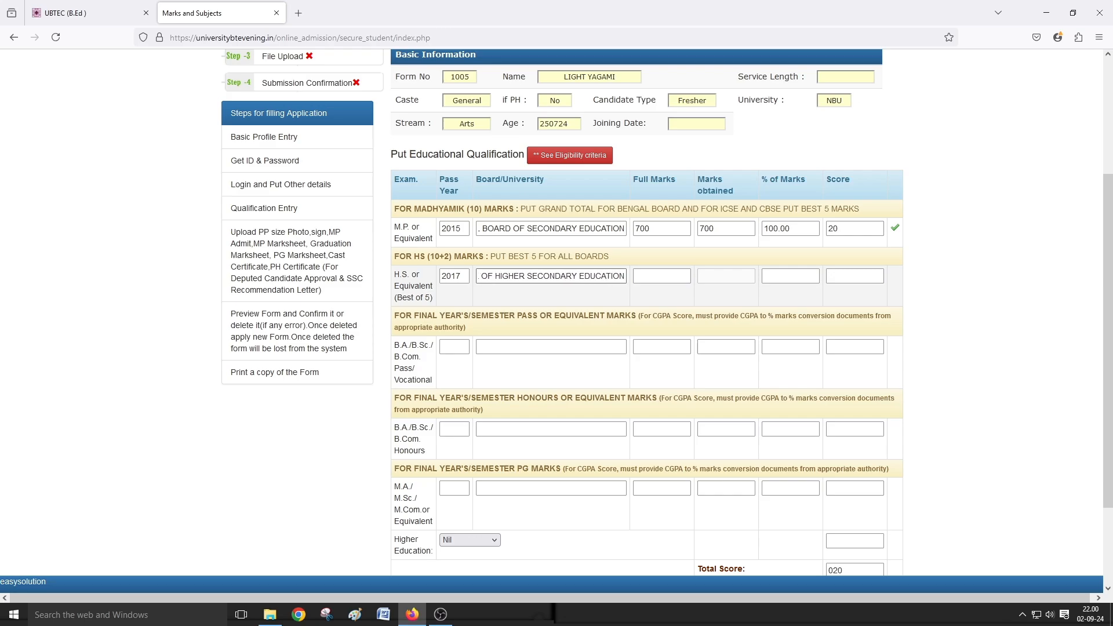
click(644, 276)
text(500)
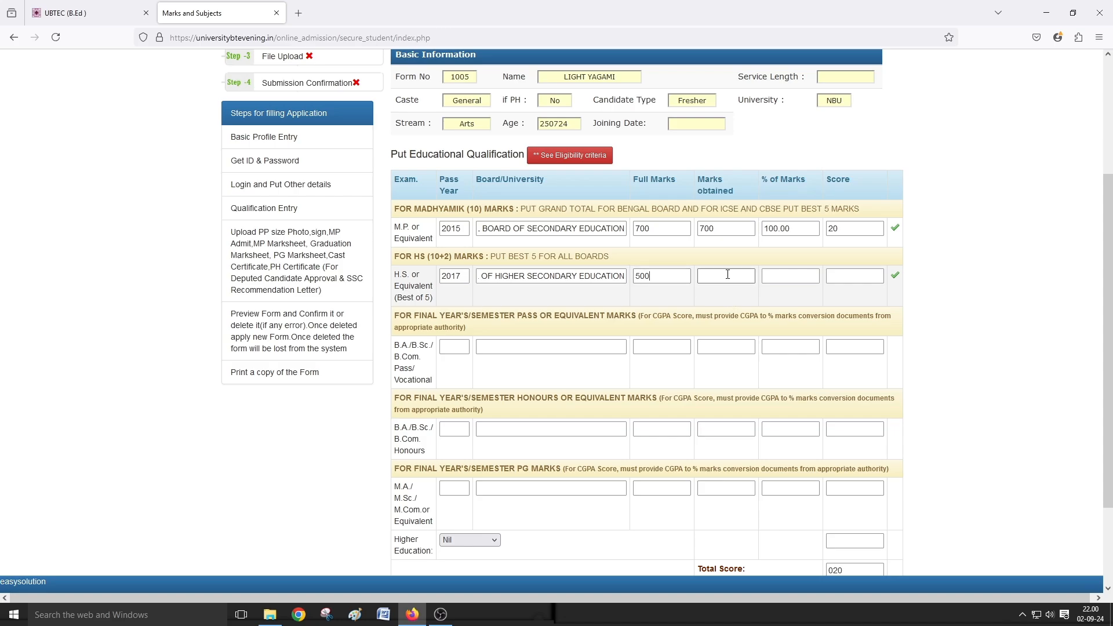
text(500)
click(482, 348)
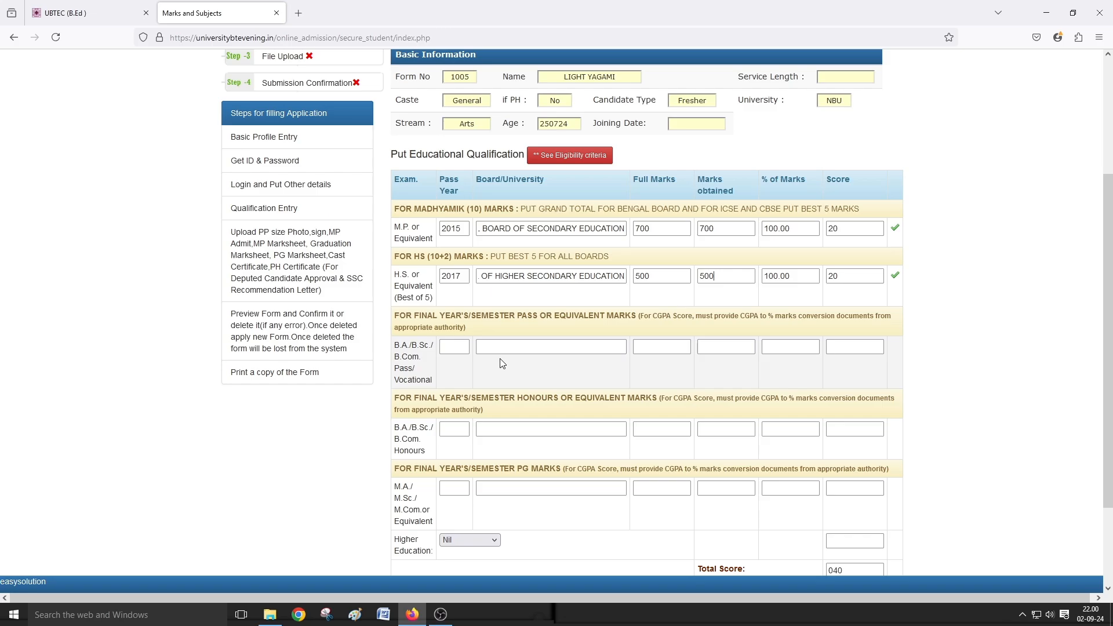
- Enter 2021, University of North Bengal and 1950 full marks in the Honours row
click(462, 428)
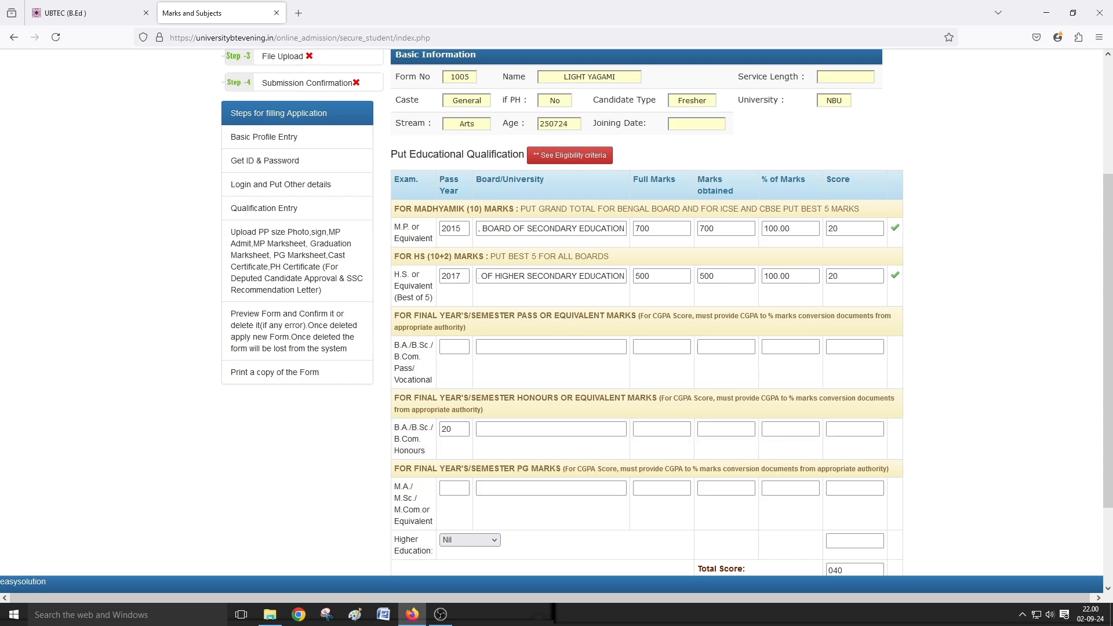
click(501, 427)
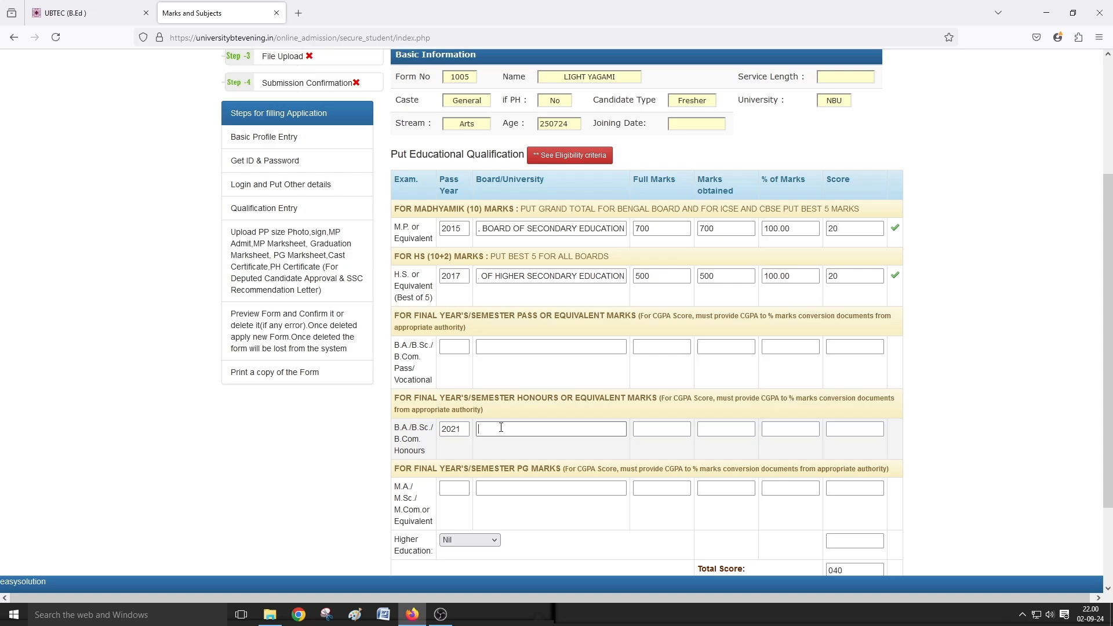
text(UNU)
text(VERSI)
text(TY O)
text(F NORTH BENGAL)
click(650, 428)
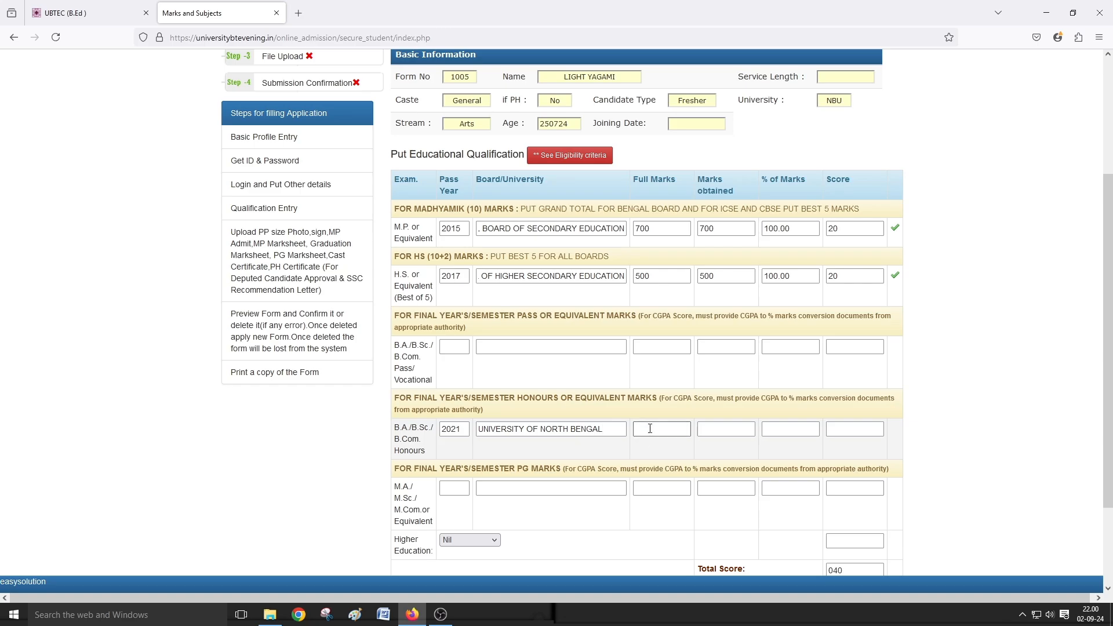
text(1950)
click(714, 432)
text(1950)
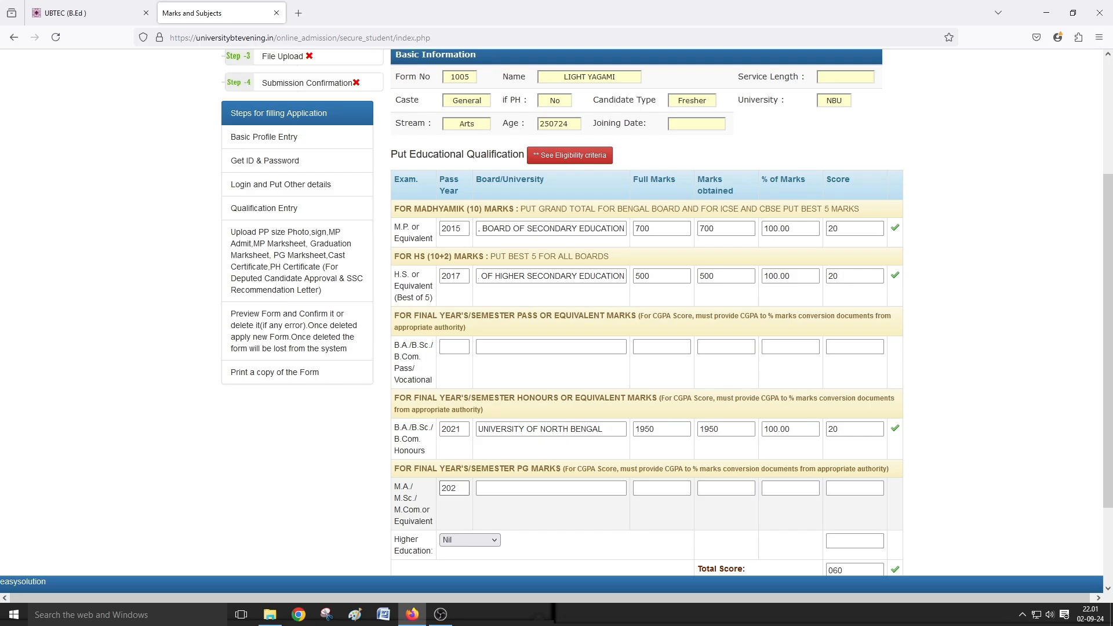
- Enter University of North Bengal and 1600 of 1600 marks in the M.A./M.Sc. row
click(488, 487)
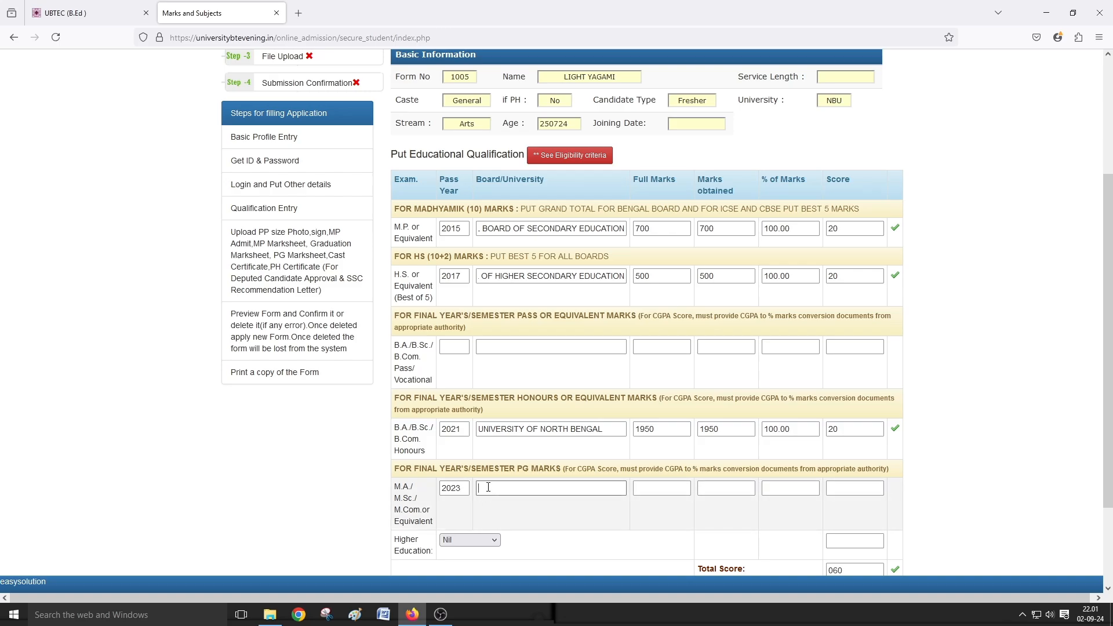
text(A)
text(NIVERSIT)
text(Y OF NOR)
text(TH BENGAL)
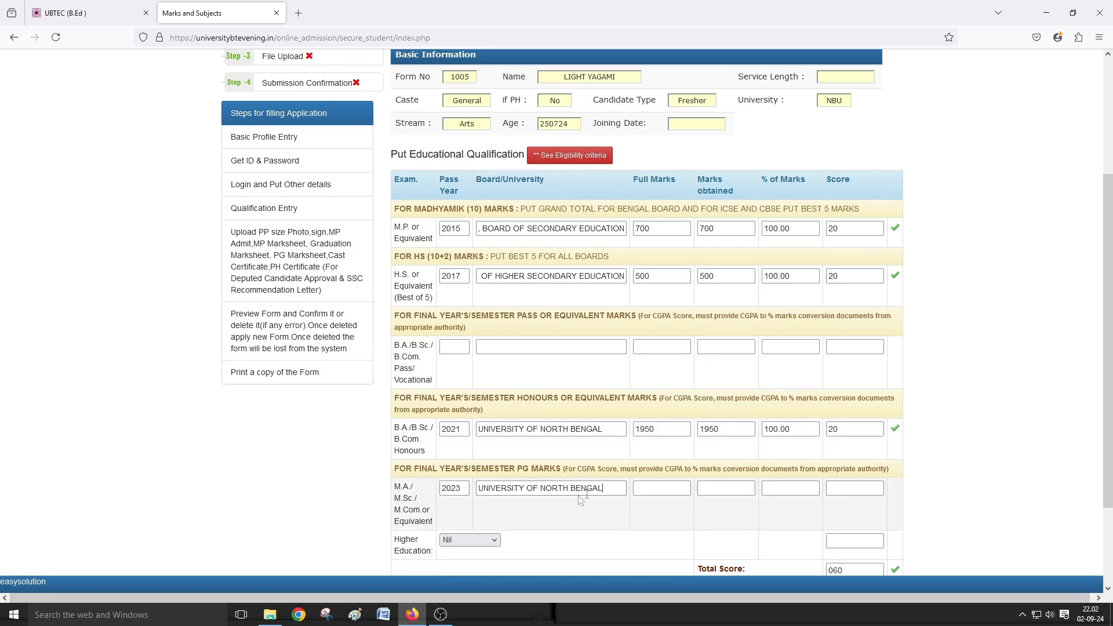
click(636, 489)
text(1600)
click(717, 488)
text(1600)
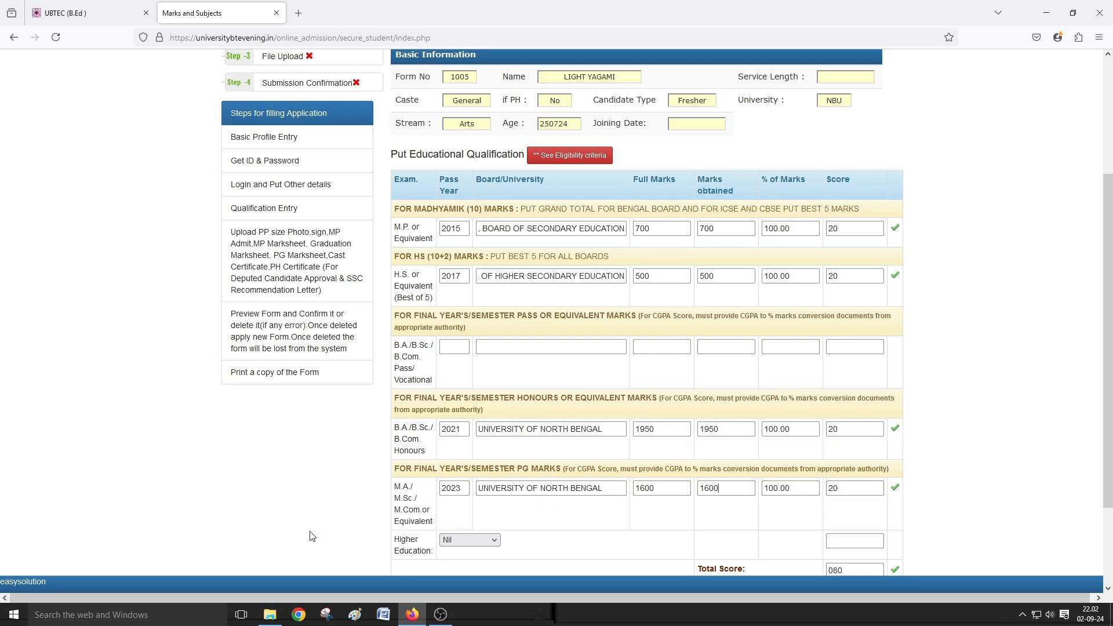
- Keep the Higher Education choice set to Nil
scroll(392, 482, down, 1)
scroll(392, 482, down, 1)
click(479, 481)
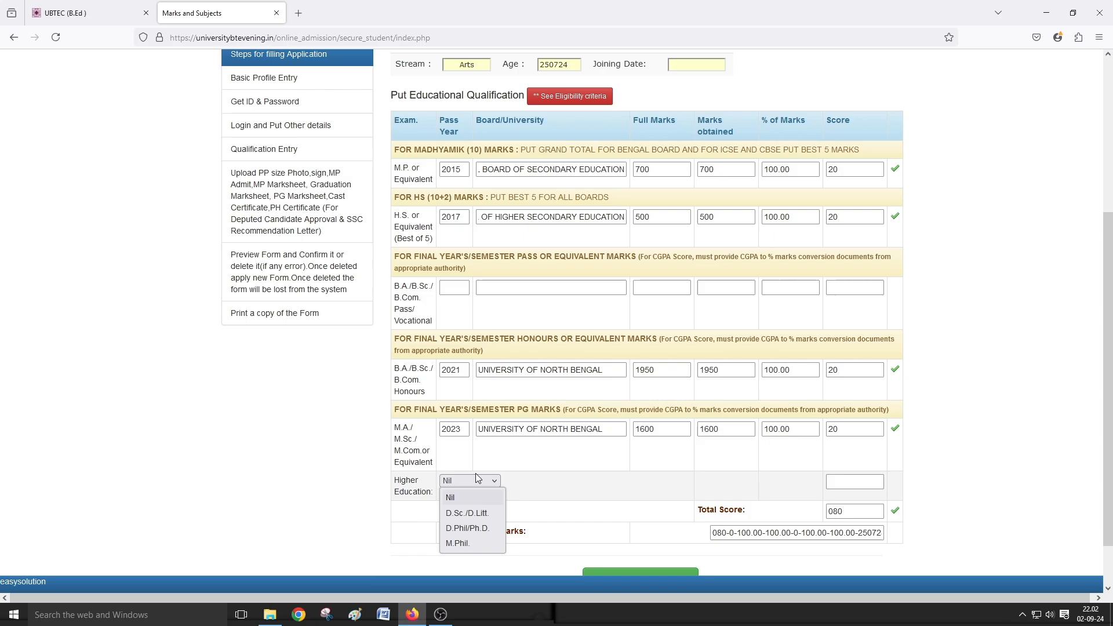
click(475, 475)
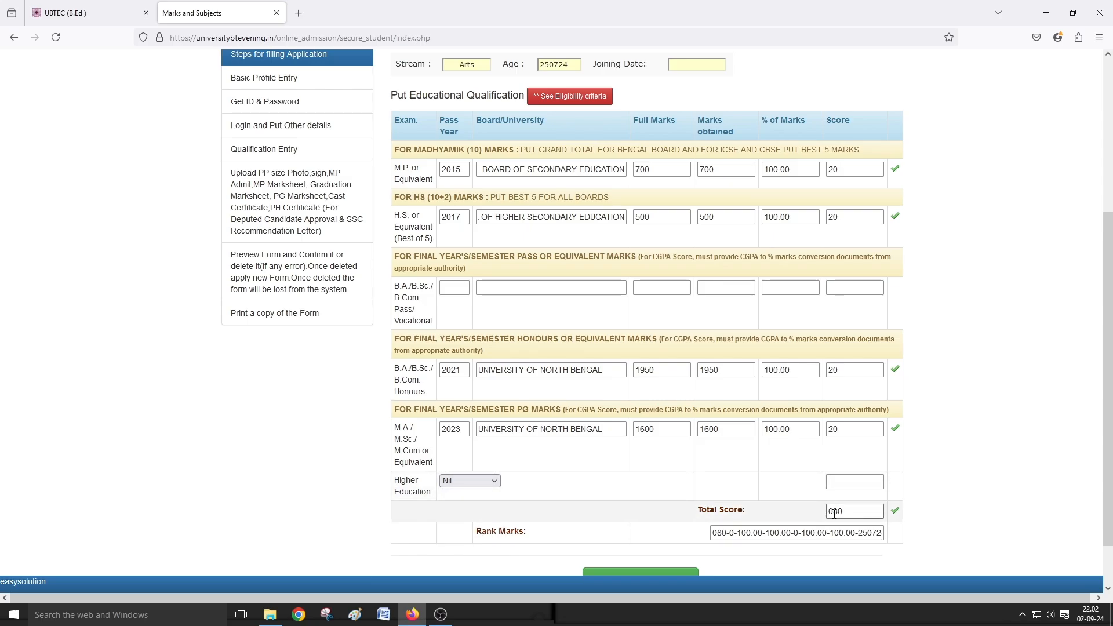
scroll(862, 528, down, 1)
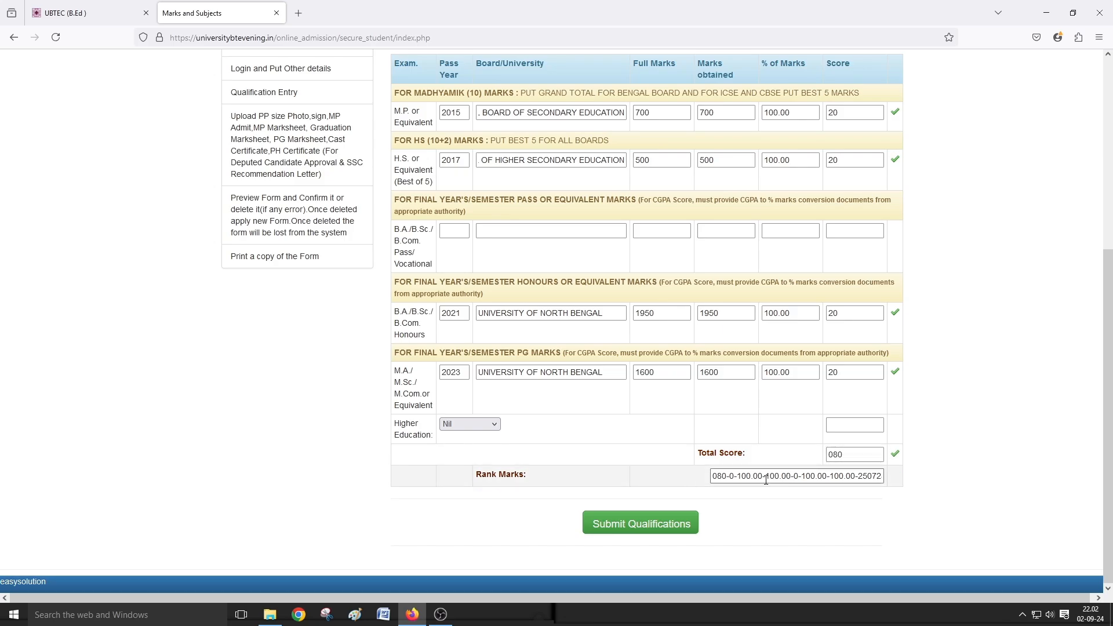
- Save the qualifications and move on to the File Upload page
click(672, 526)
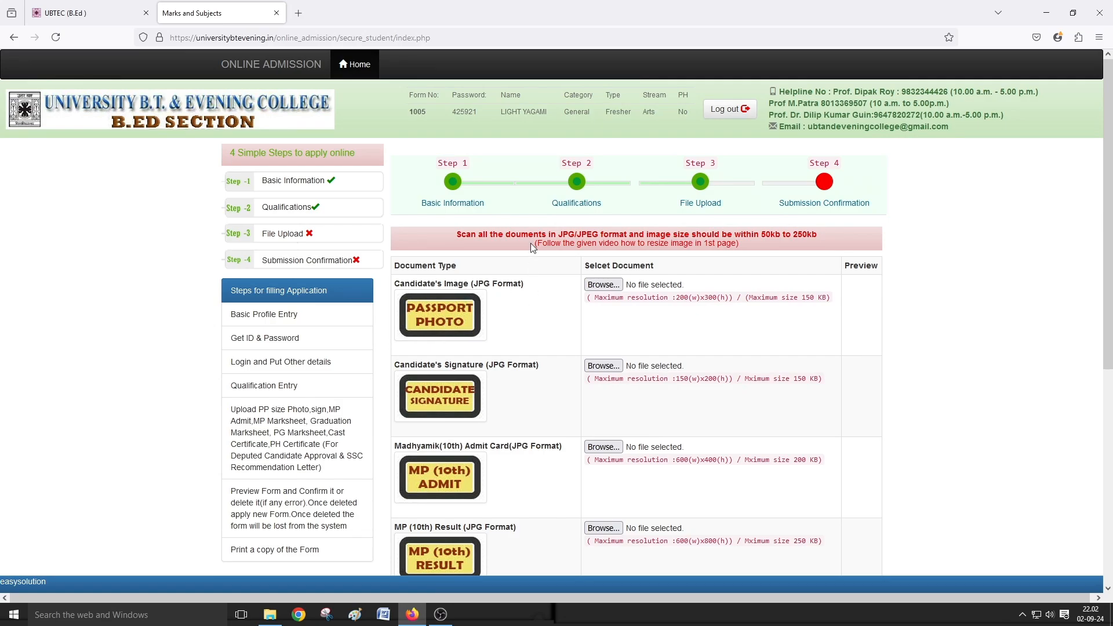
click(603, 285)
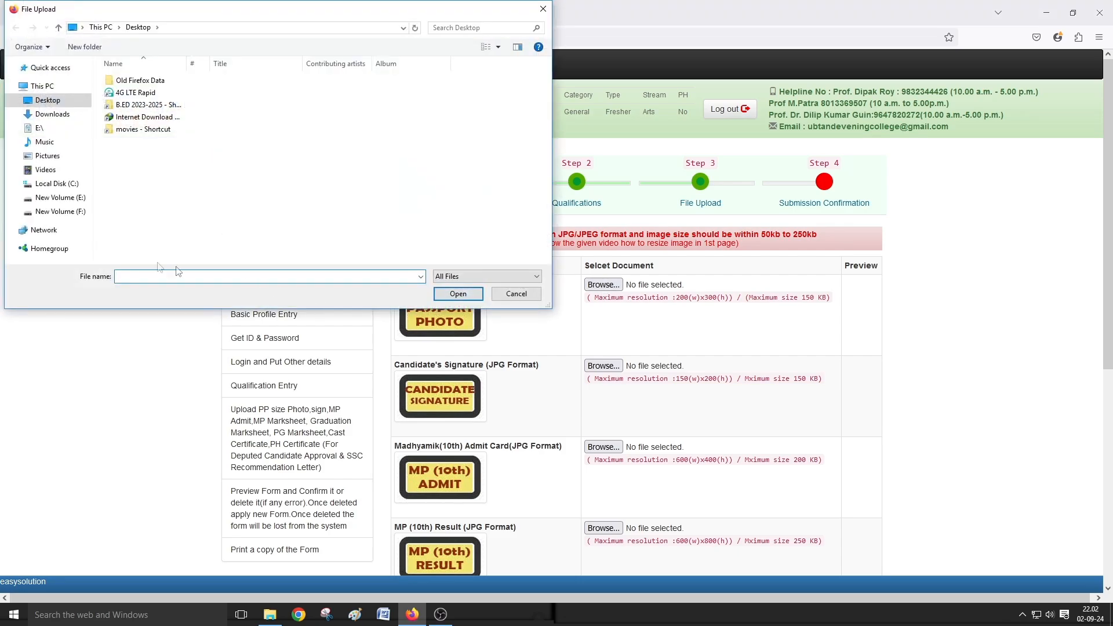
key(Escape)
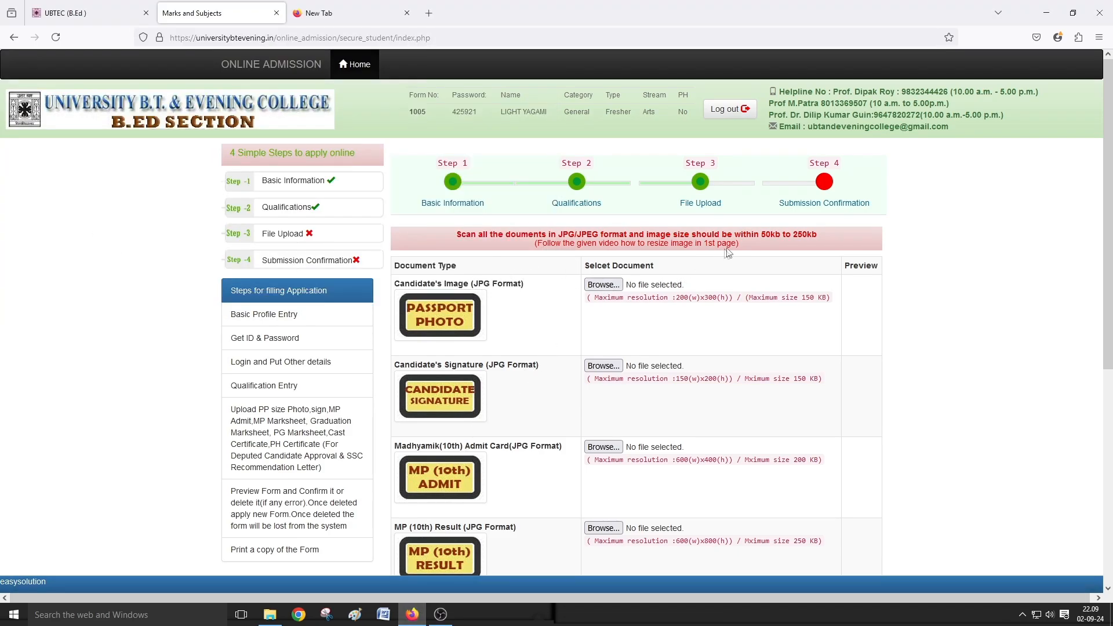
- Attach the candidate's photo and signature images from the B.ED 2024 Form folder
click(603, 285)
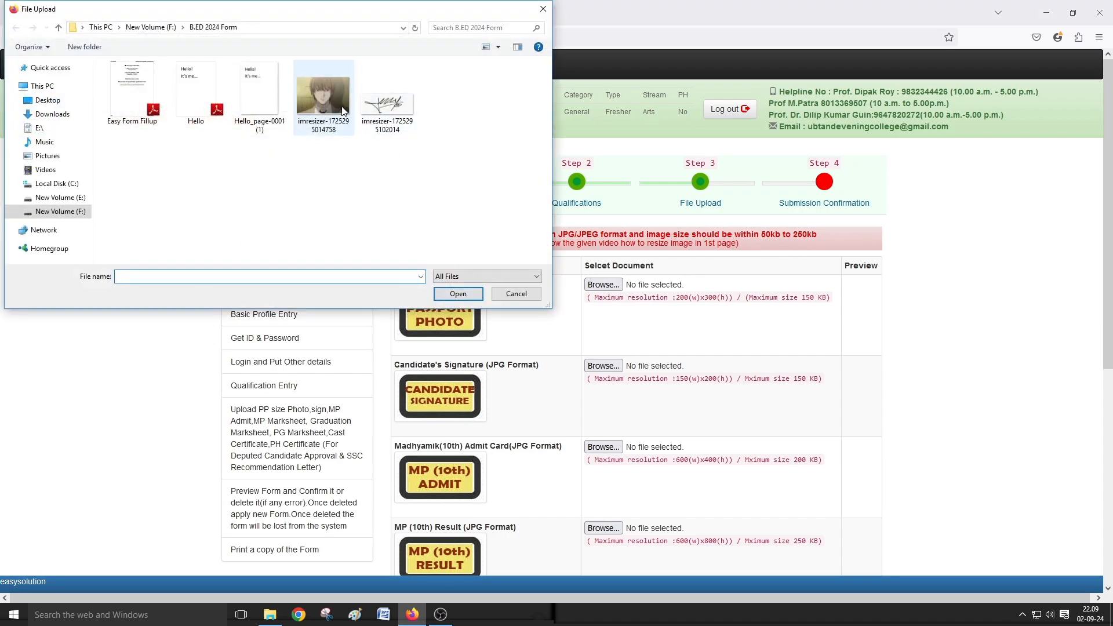
click(323, 96)
click(444, 294)
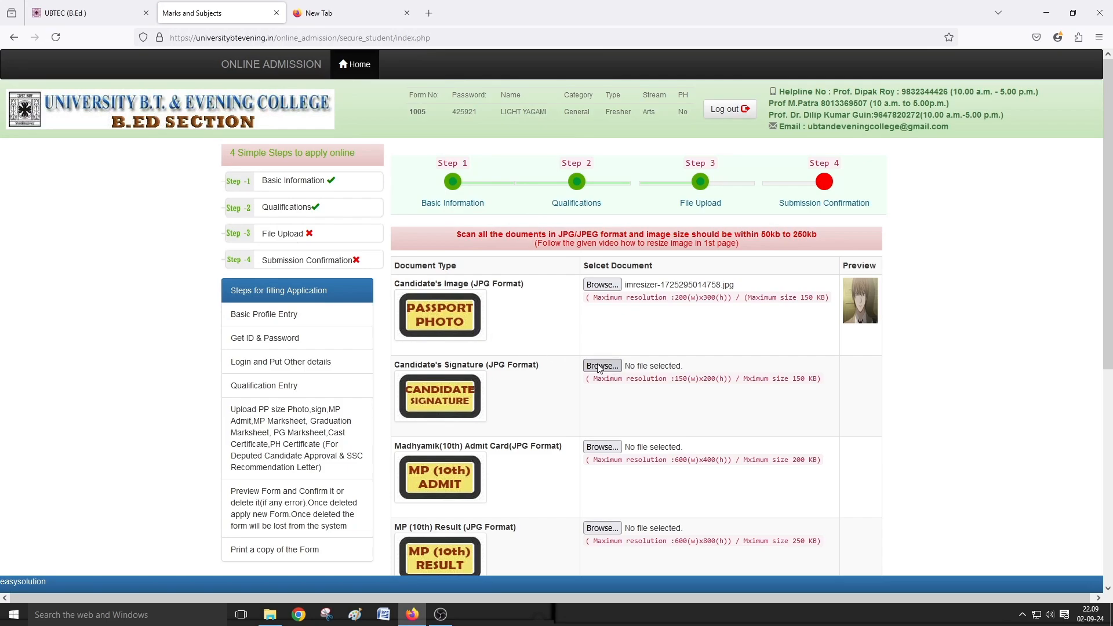
click(603, 365)
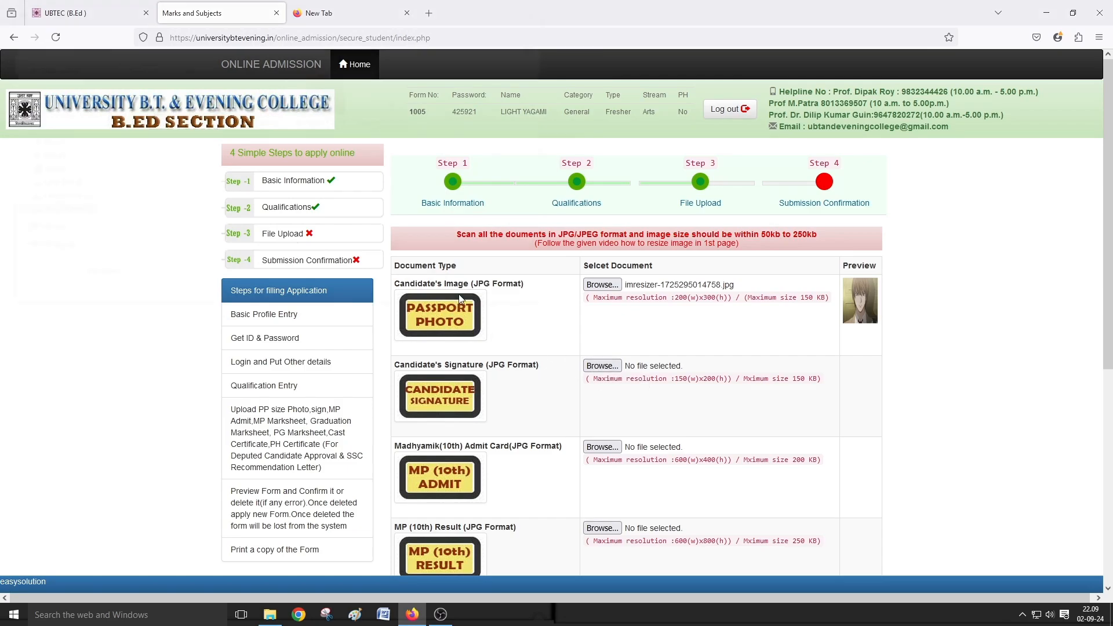
click(387, 98)
click(458, 293)
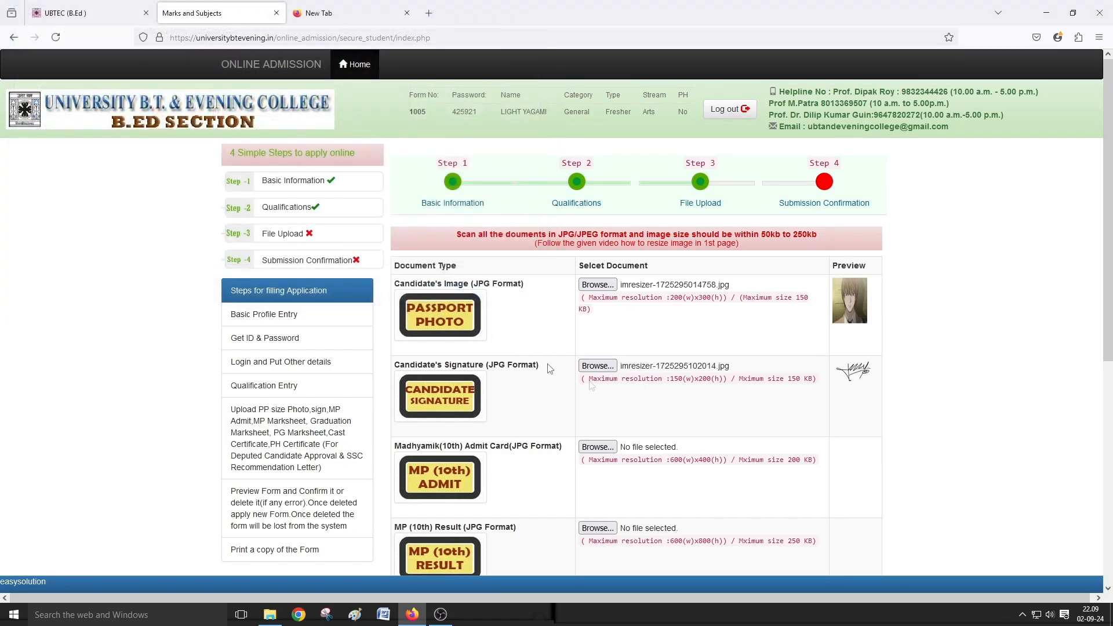
scroll(551, 365, down, 3)
- Attach Hello_page-0001 (1).jpg to the Madhyamik Admit, MP Result and HS Result rows
click(609, 270)
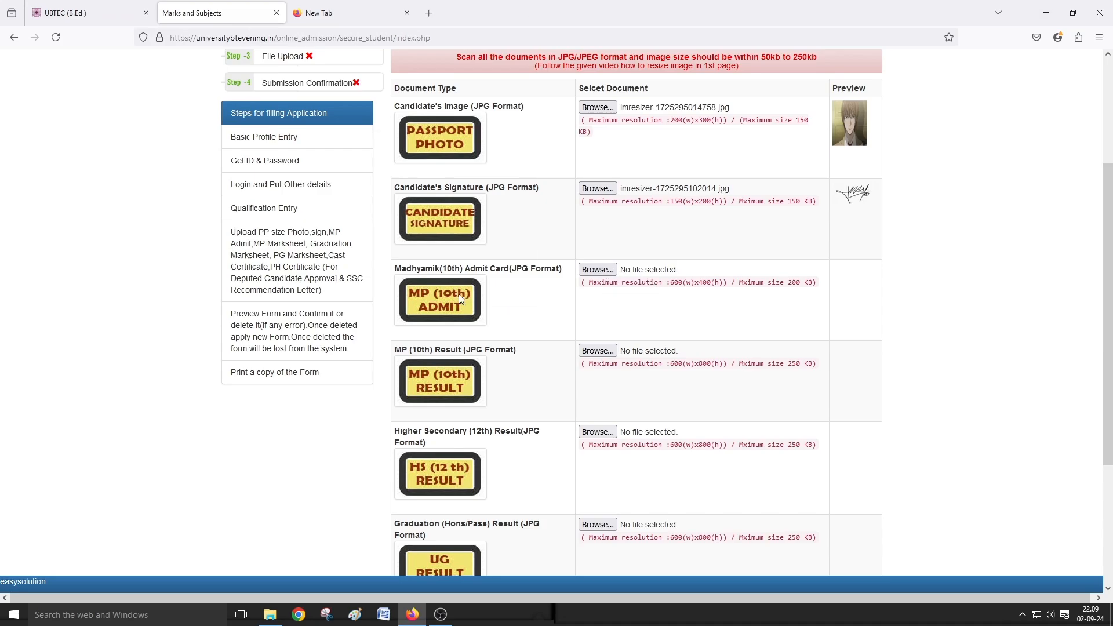
click(259, 96)
click(458, 294)
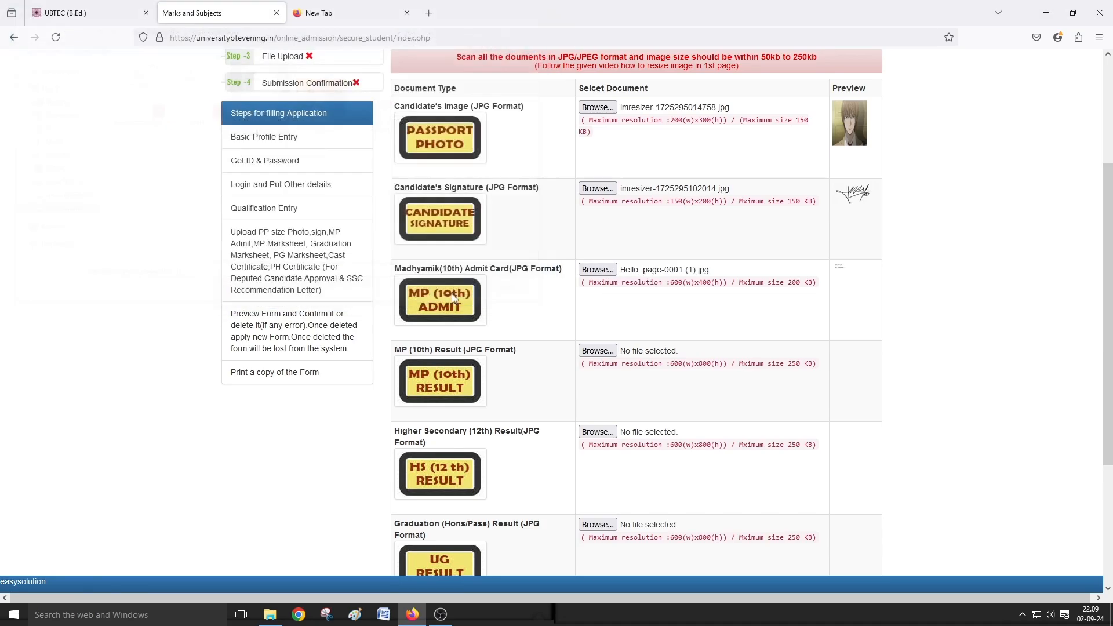
scroll(612, 296, down, 1)
click(611, 293)
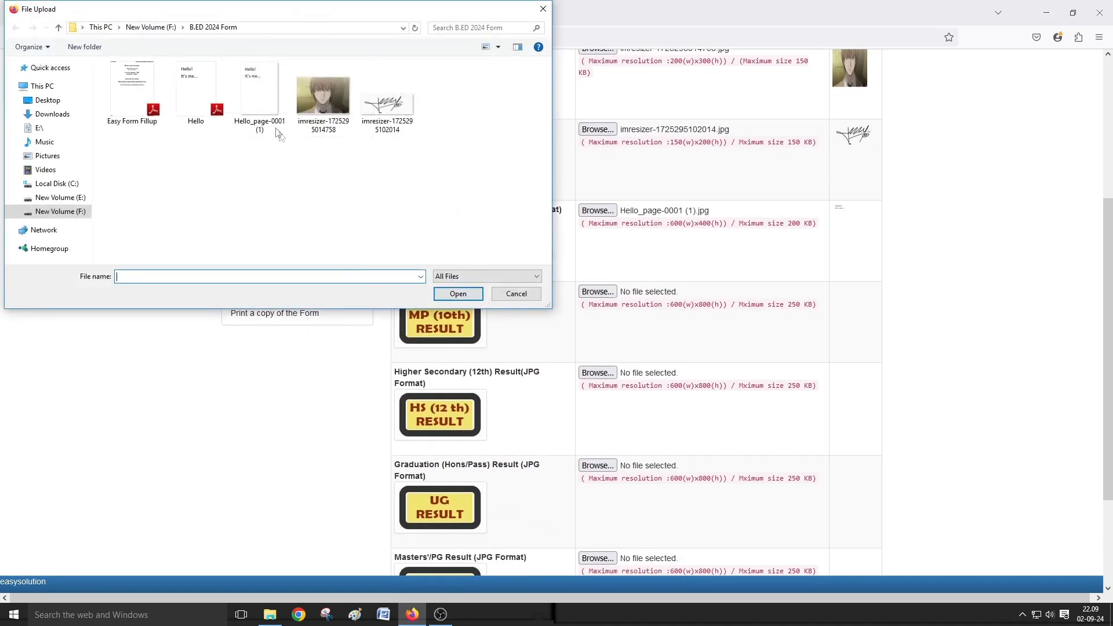
click(259, 95)
click(458, 294)
scroll(590, 341, down, 1)
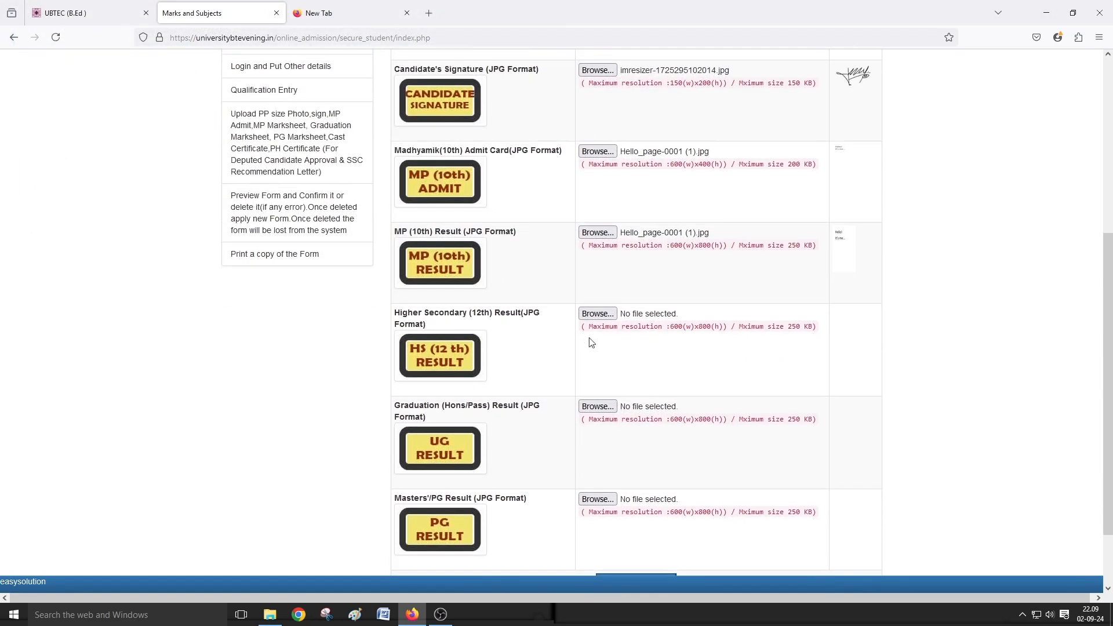
click(597, 314)
click(259, 95)
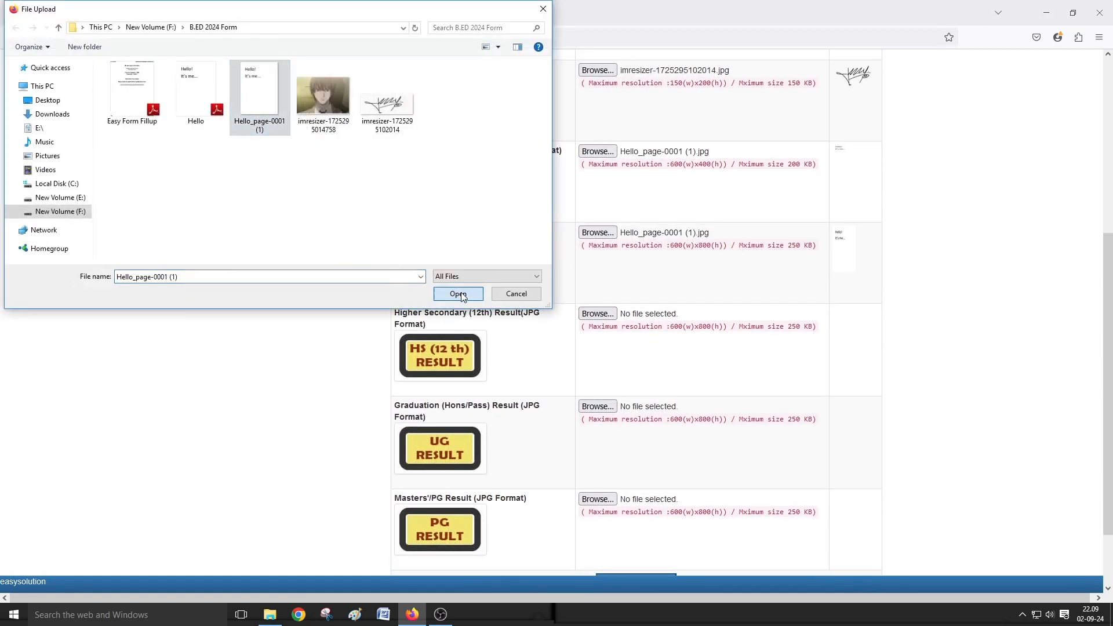
click(457, 294)
- Attach Hello_page-0001 (1).jpg to the Graduation and Masters rows, then upload all files
scroll(617, 332, down, 1)
click(615, 328)
click(259, 95)
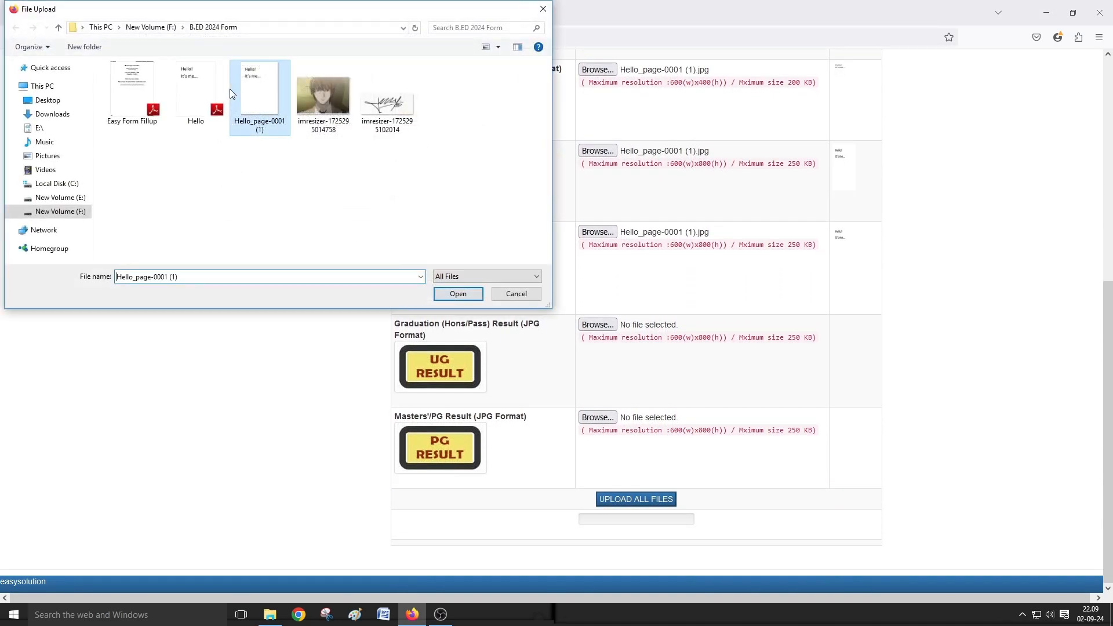
click(457, 294)
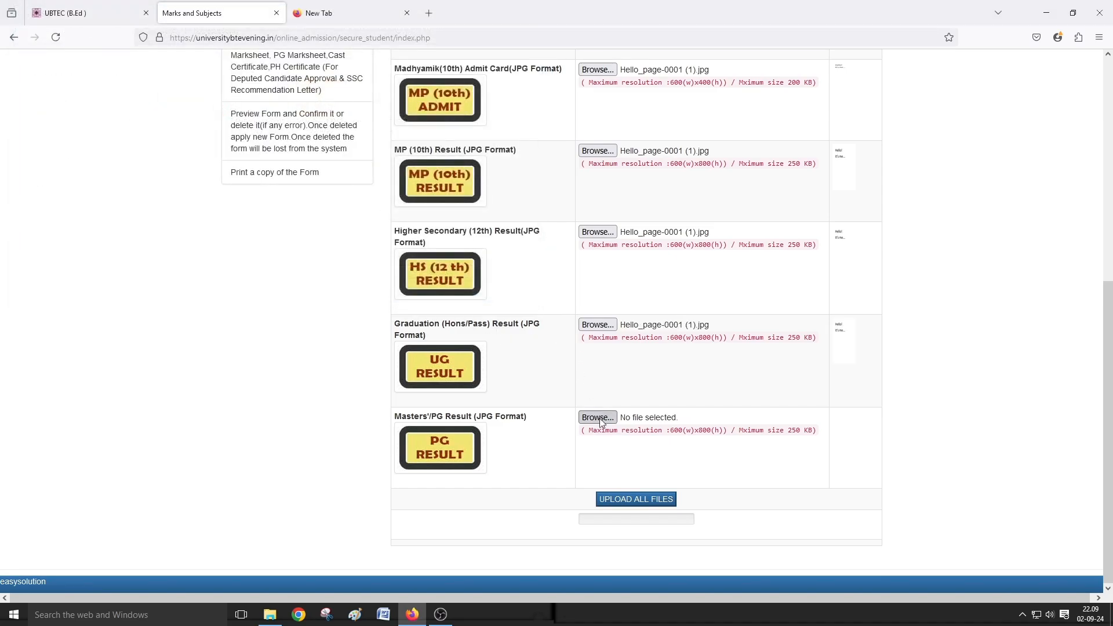
click(601, 419)
click(259, 95)
click(444, 295)
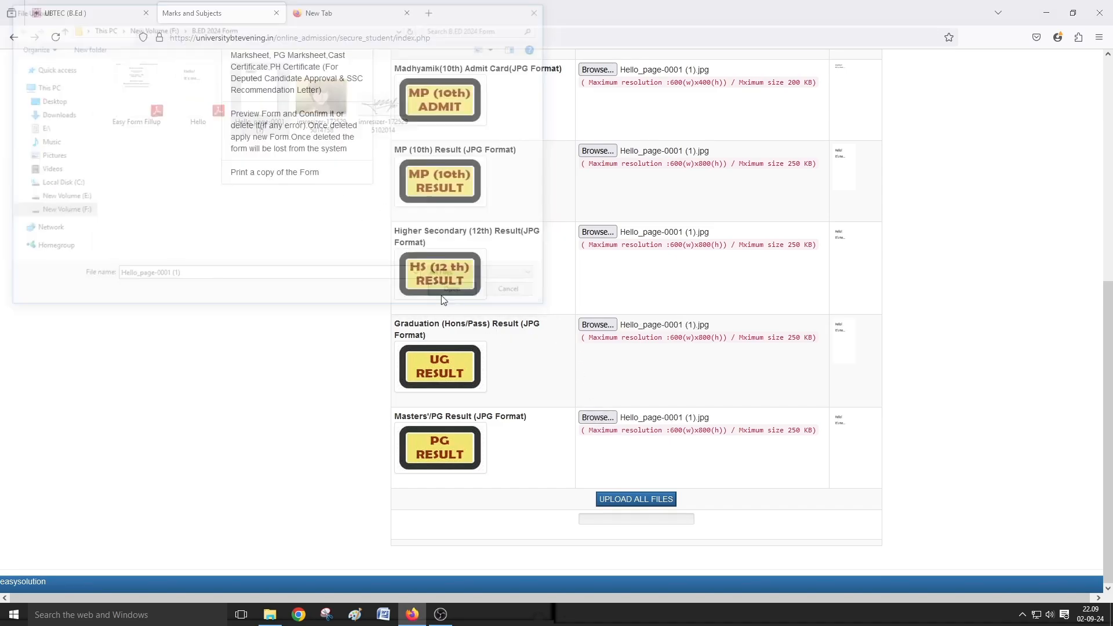
click(637, 500)
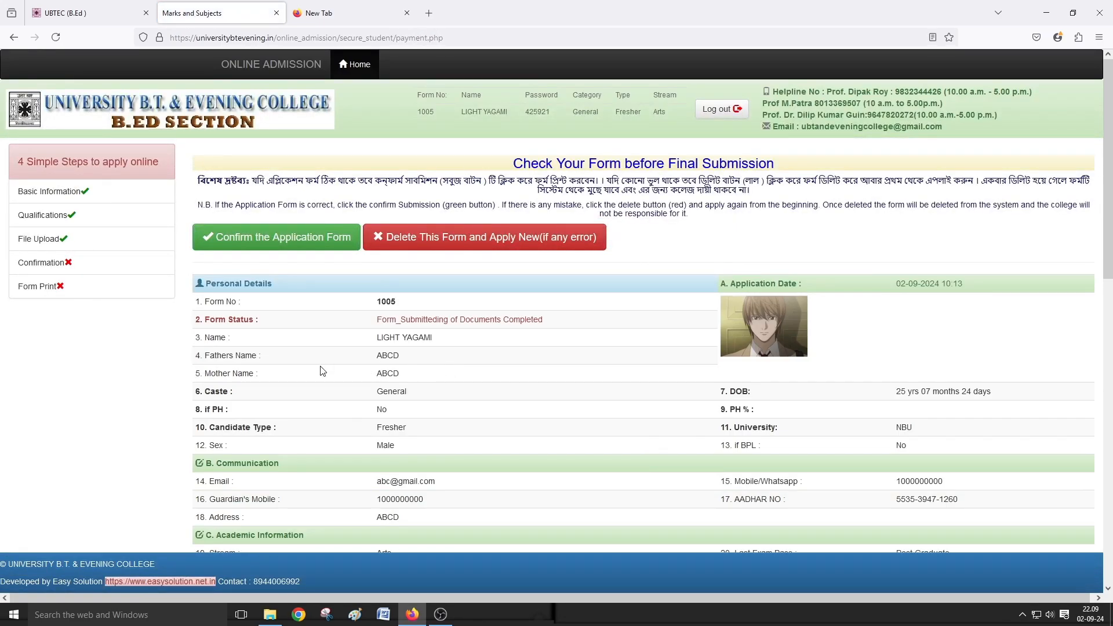
- Scroll through the Check Your Form page for form 1005 and back to the top
scroll(261, 293, down, 1)
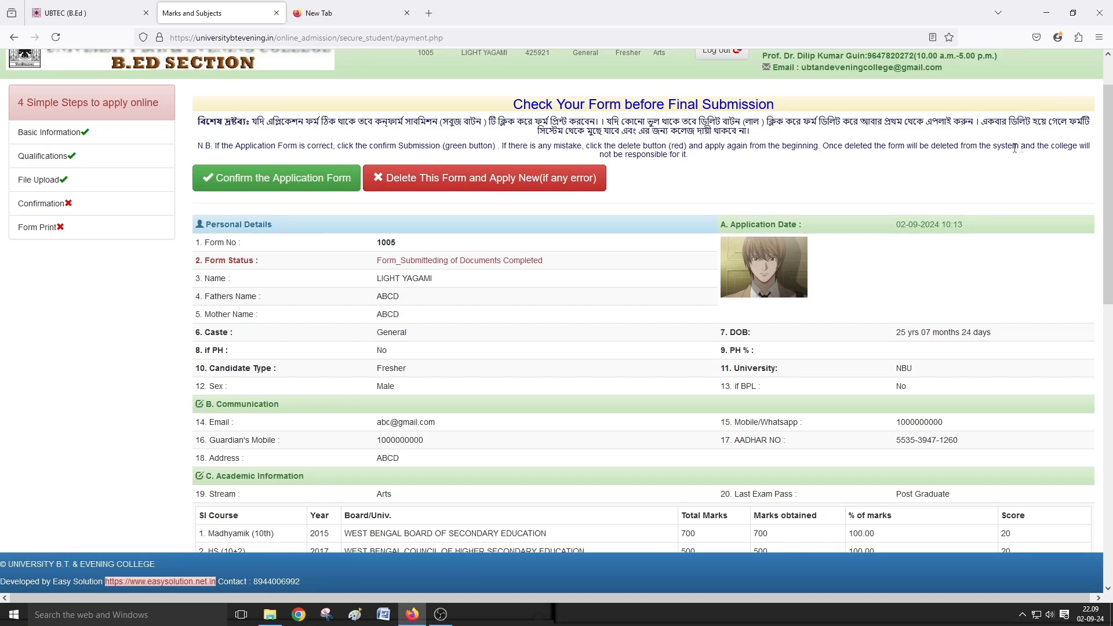
scroll(629, 313, down, 2)
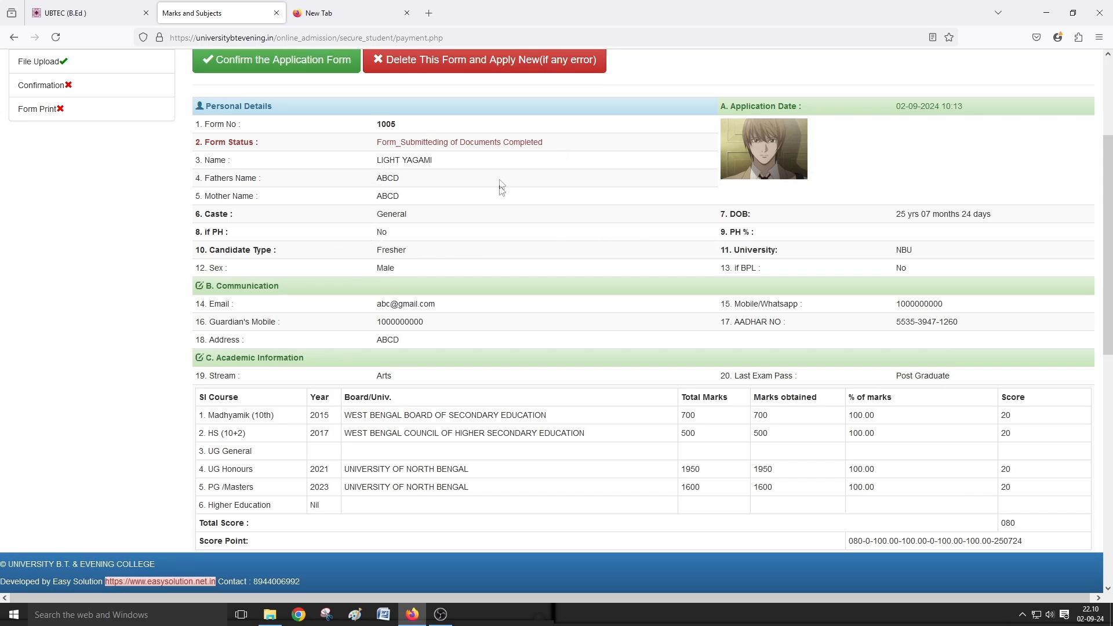
scroll(486, 298, down, 1)
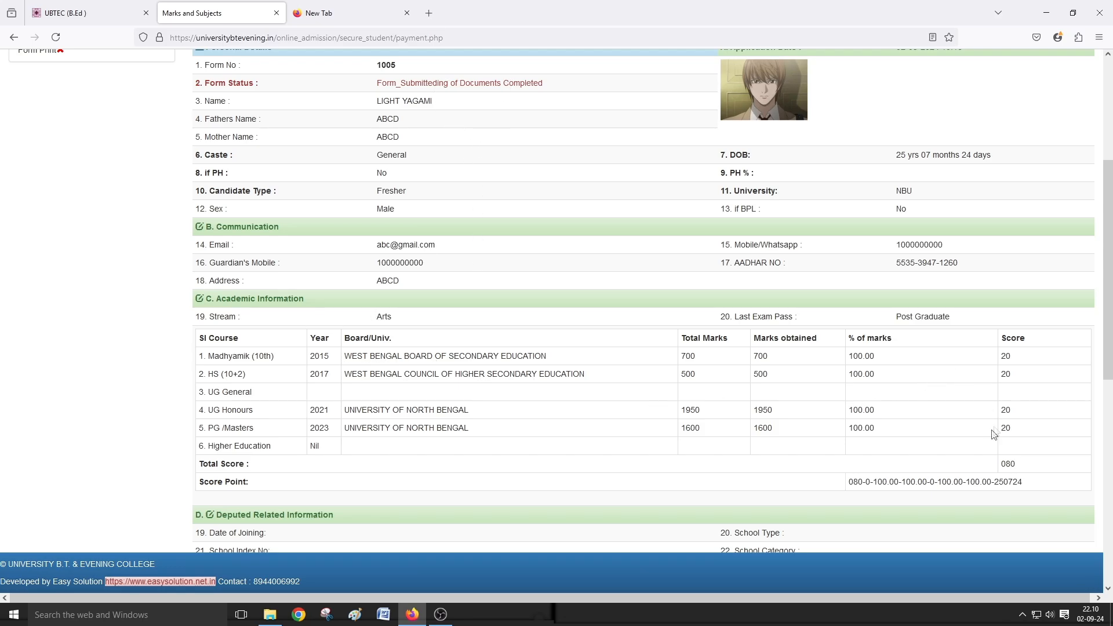
scroll(488, 347, down, 3)
scroll(487, 346, down, 5)
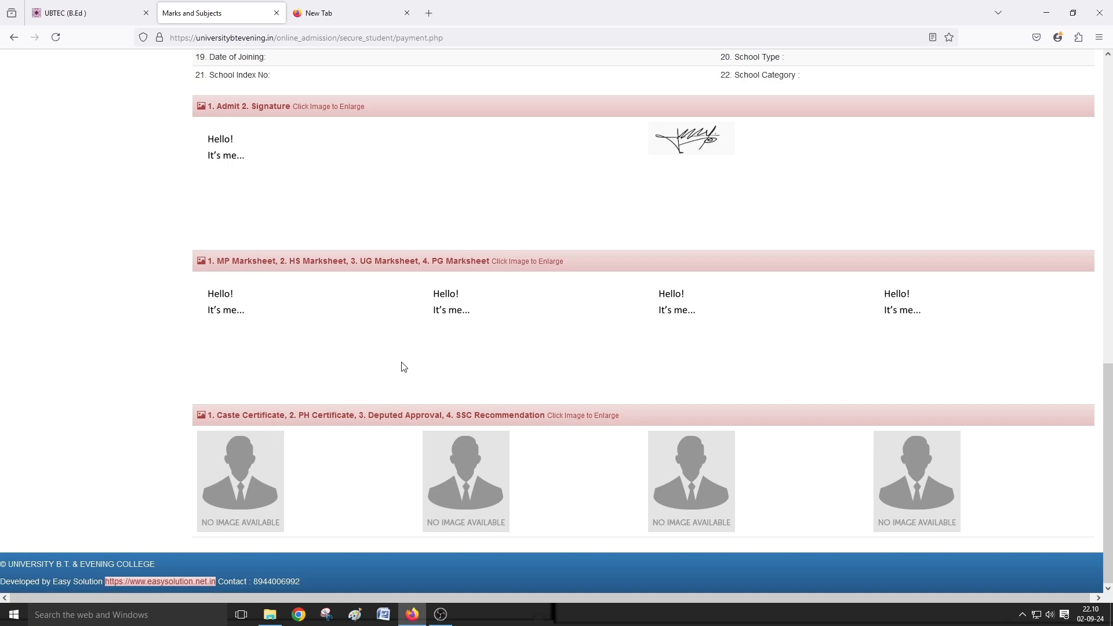
scroll(404, 366, up, 8)
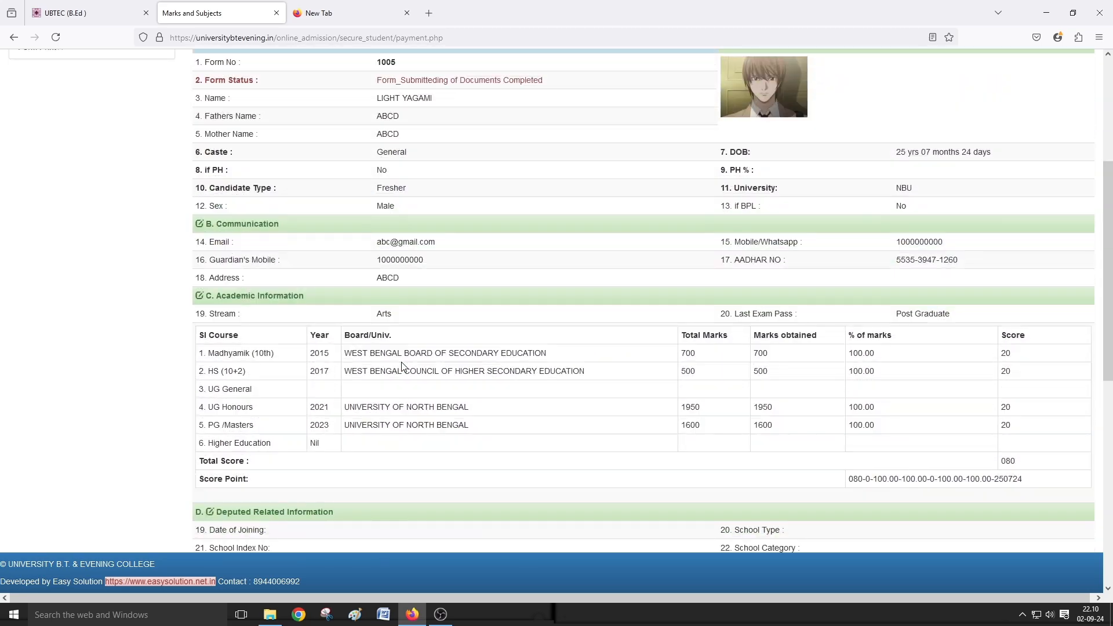
scroll(401, 365, up, 4)
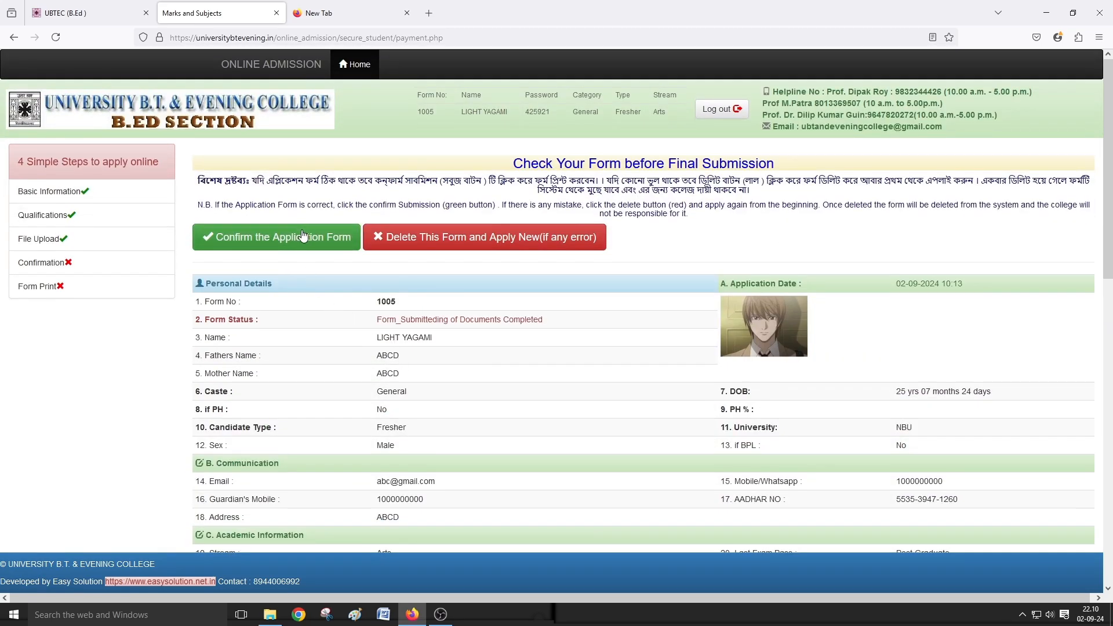
- Confirm the application form as final, acknowledge the success message, and open its printable copy
click(303, 235)
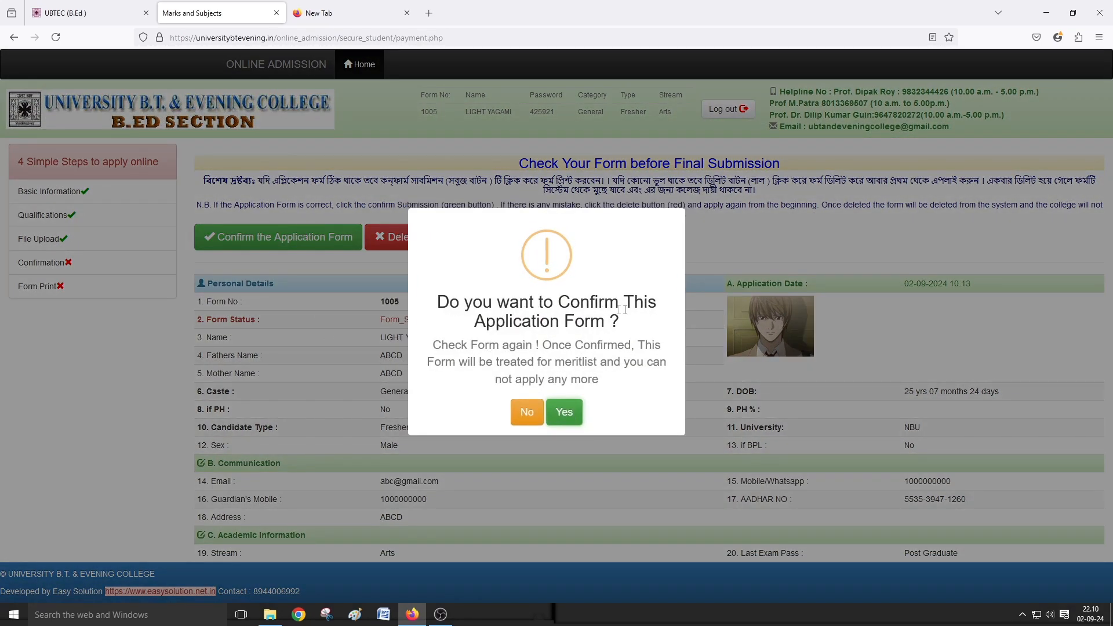
click(567, 419)
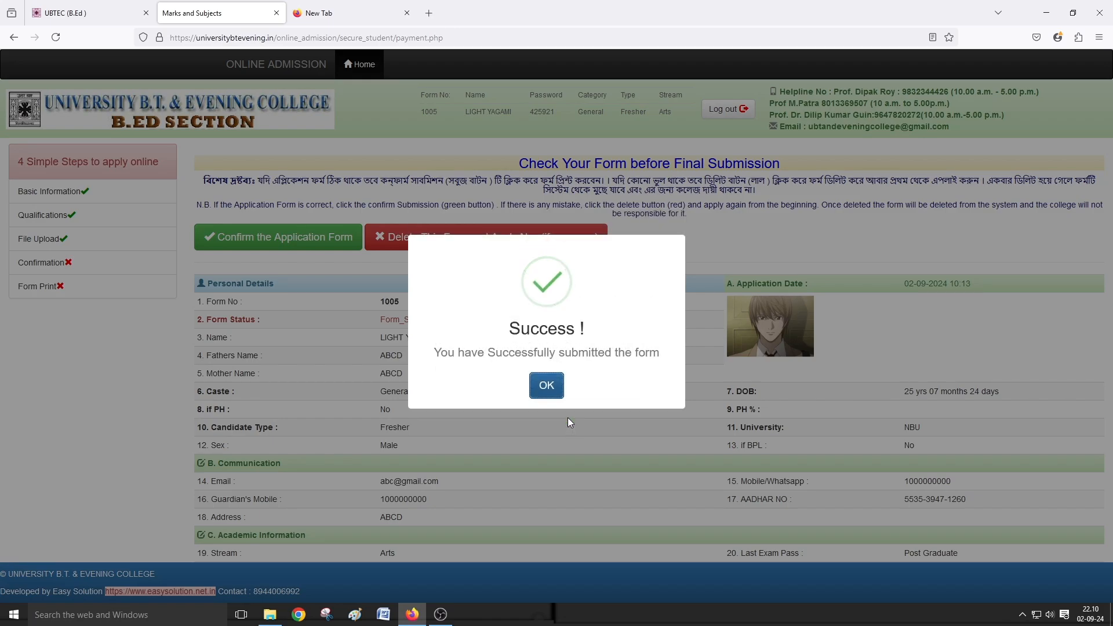
click(546, 387)
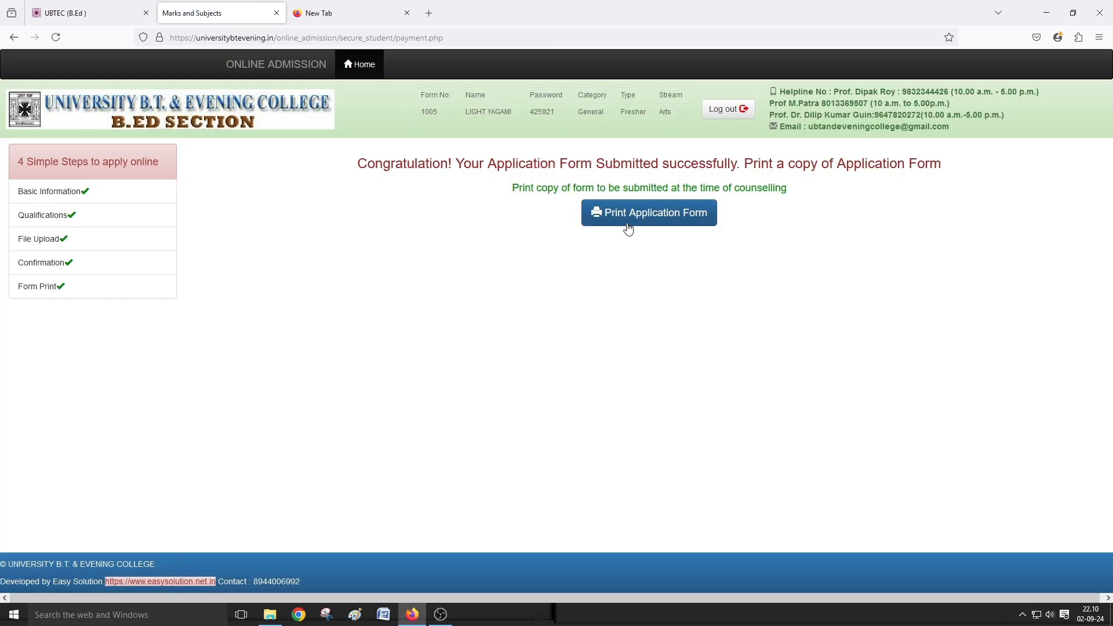
click(626, 223)
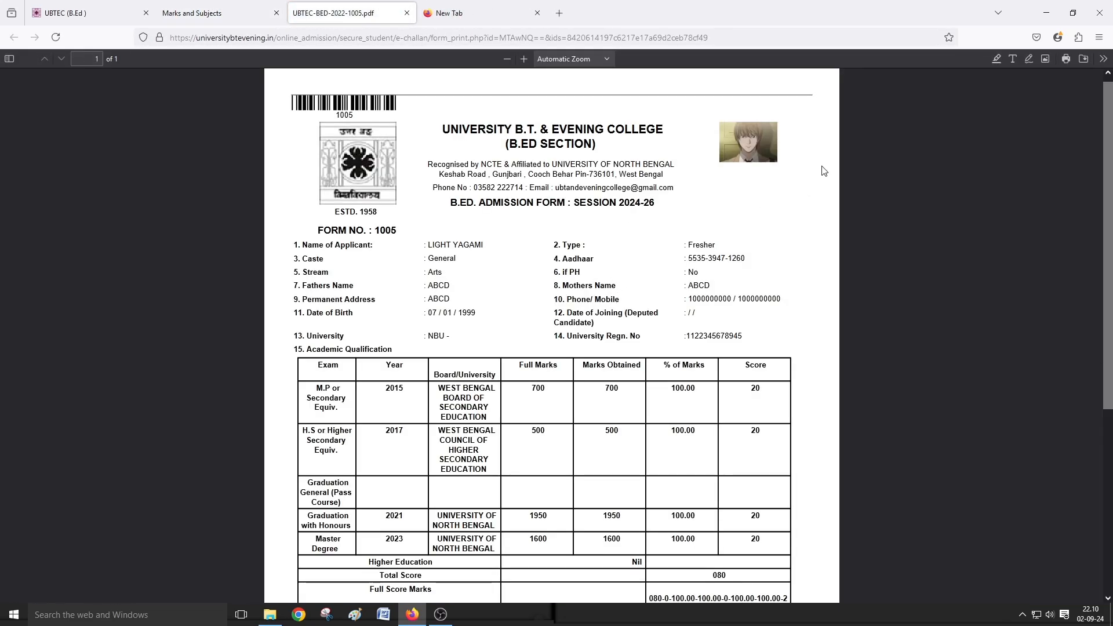
- Save the form as PDF UBTEC-BED-2022-1005 in the B.ED 2024 Form folder and return to the success page
click(1066, 58)
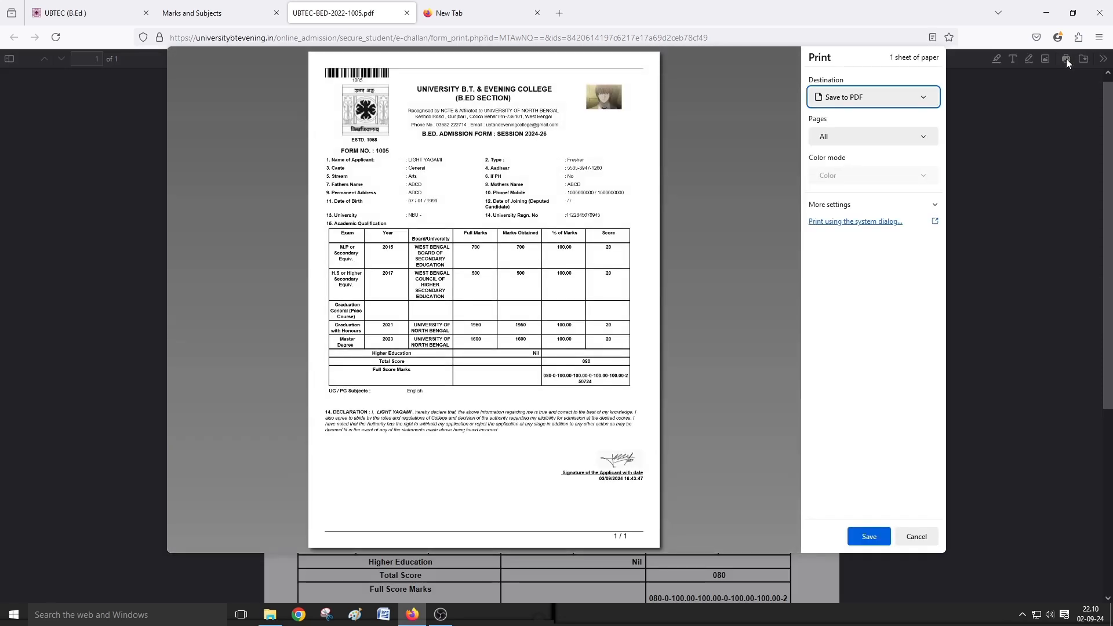
click(868, 536)
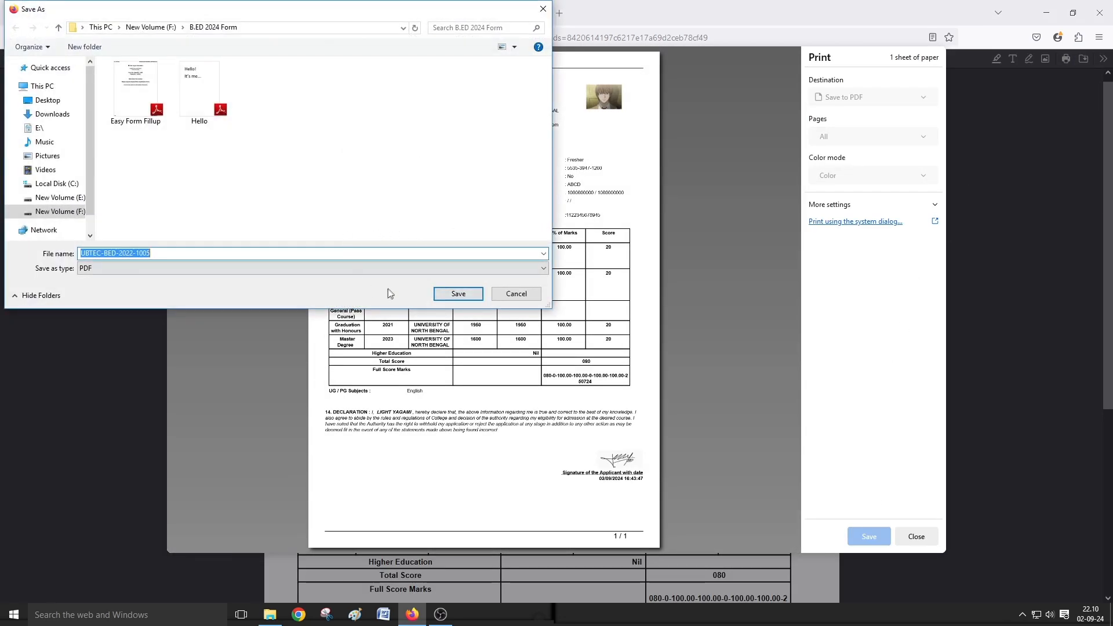
click(458, 293)
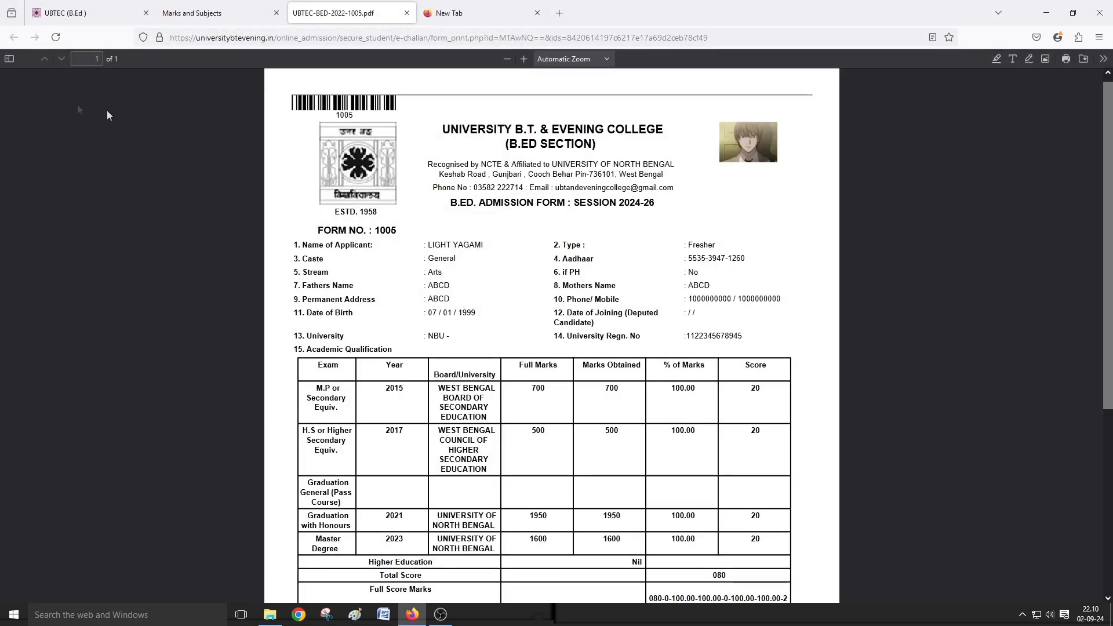
click(243, 6)
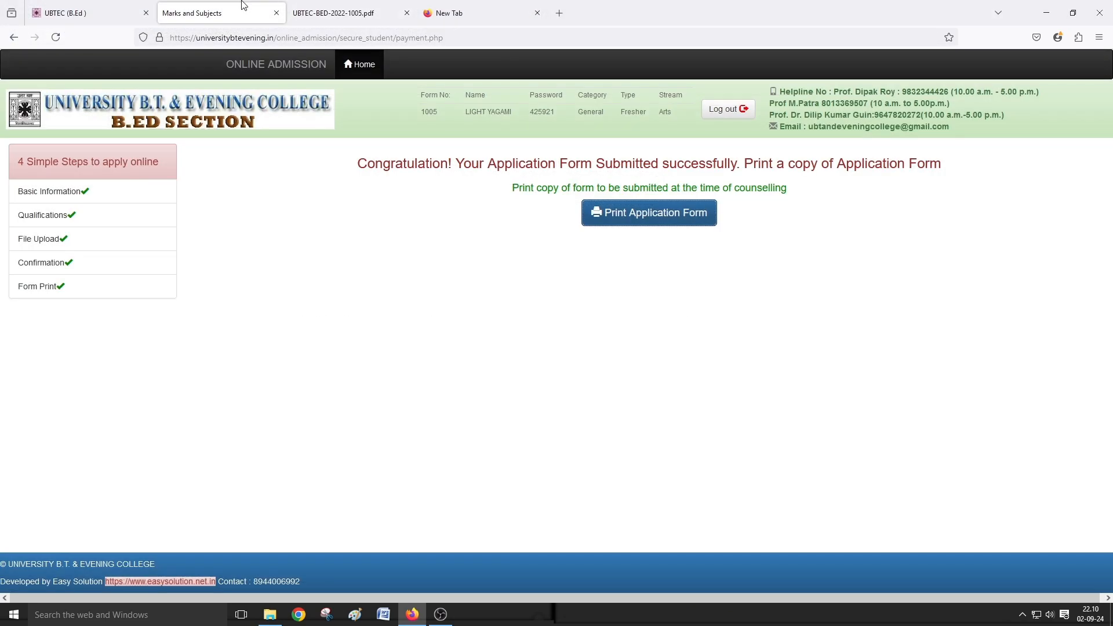